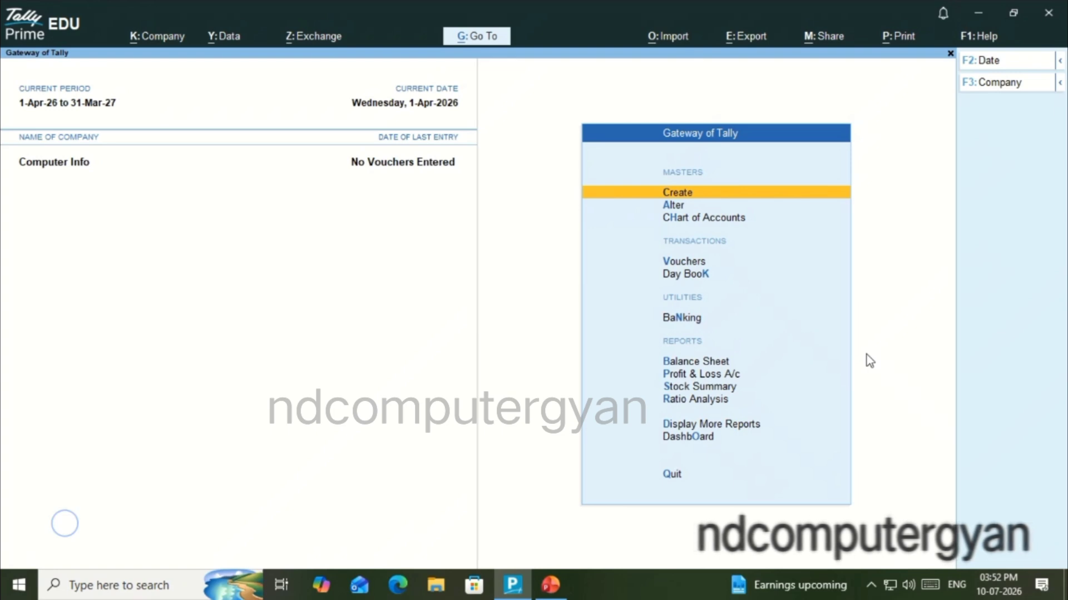
Review the list of existing employee groups among the payroll masters available for alteration
key("Down")
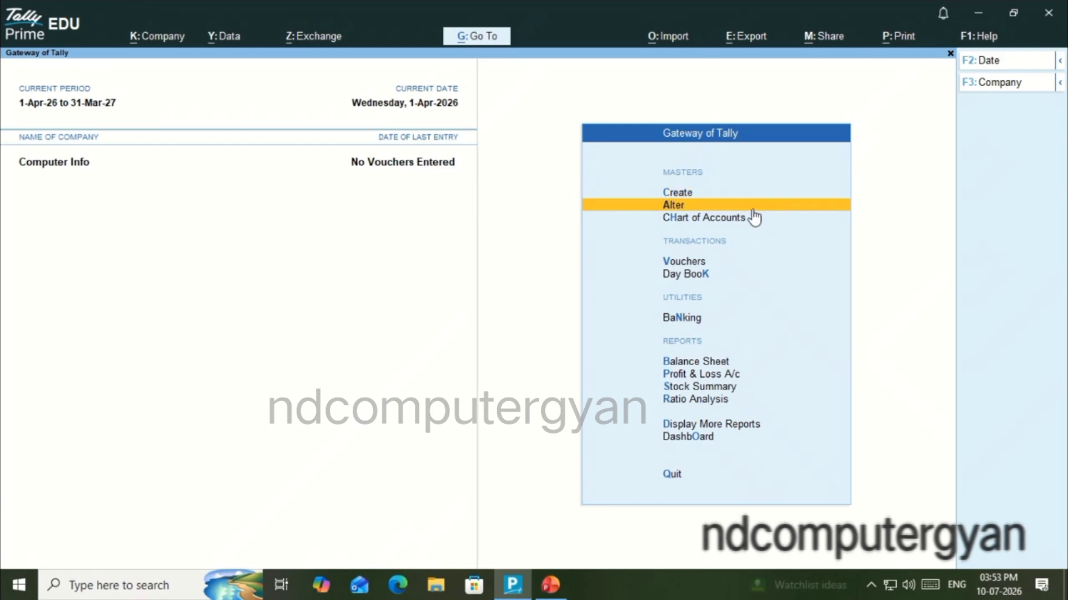
key("Return")
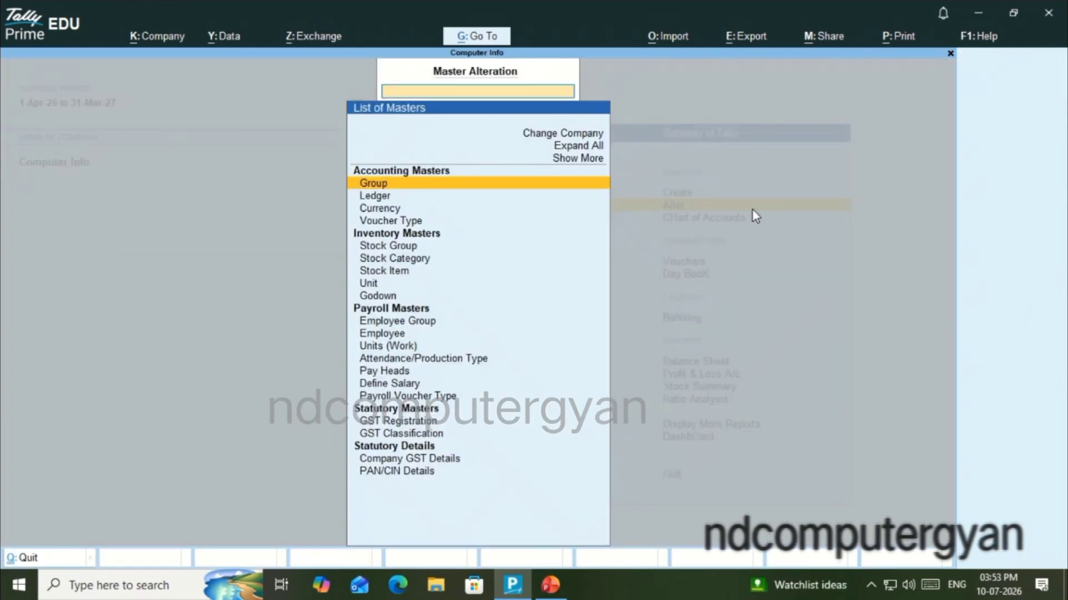
key("Down")
key("Down")
key("Down")
key("Down")
key("Down")
key("Down")
key("Down")
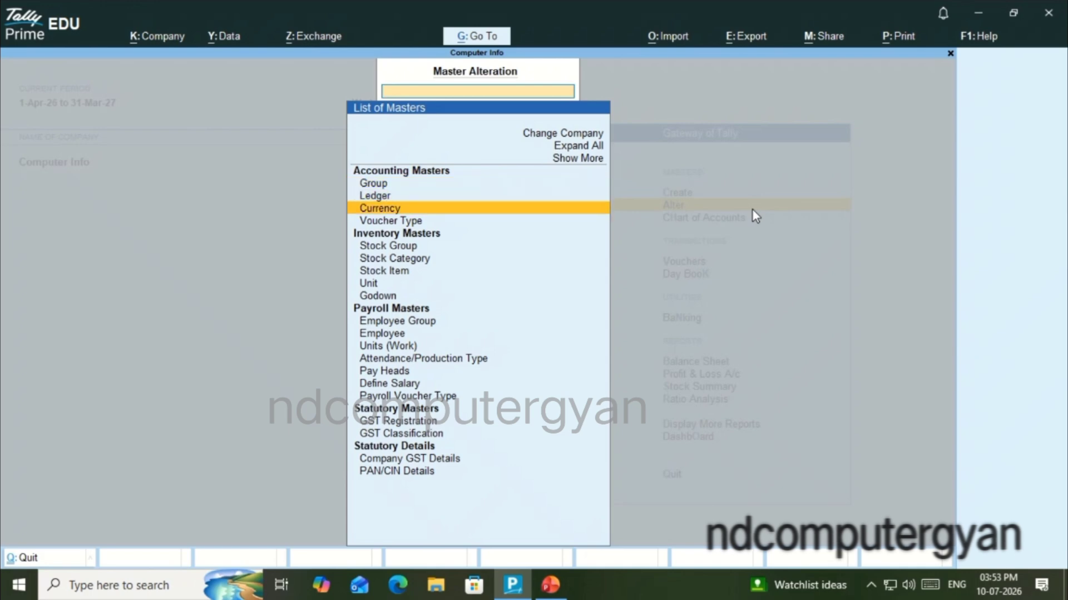
key("Down")
key("Down")
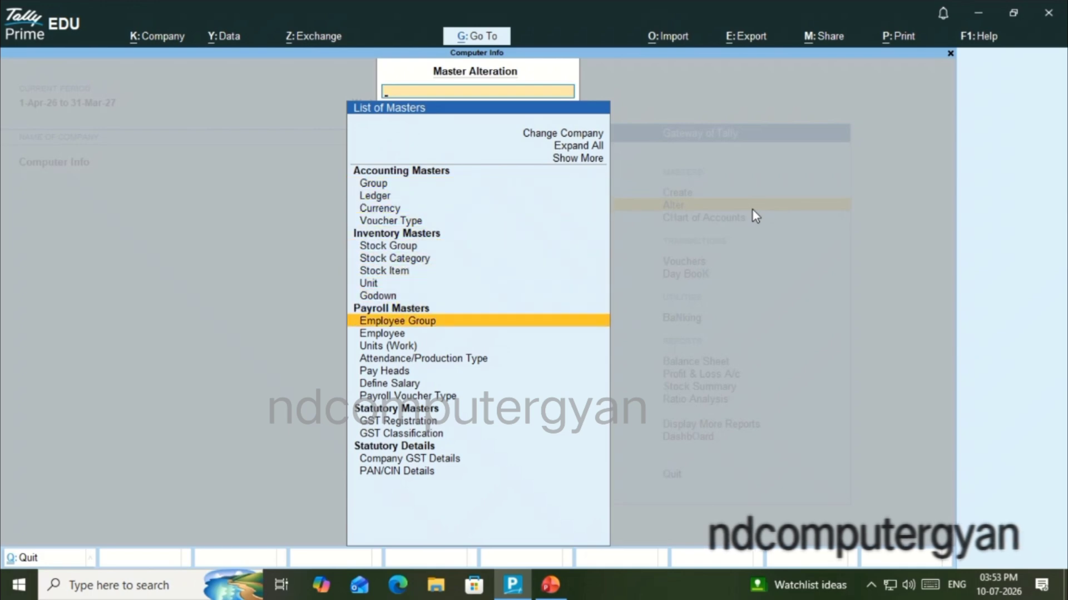
left_click(444, 325)
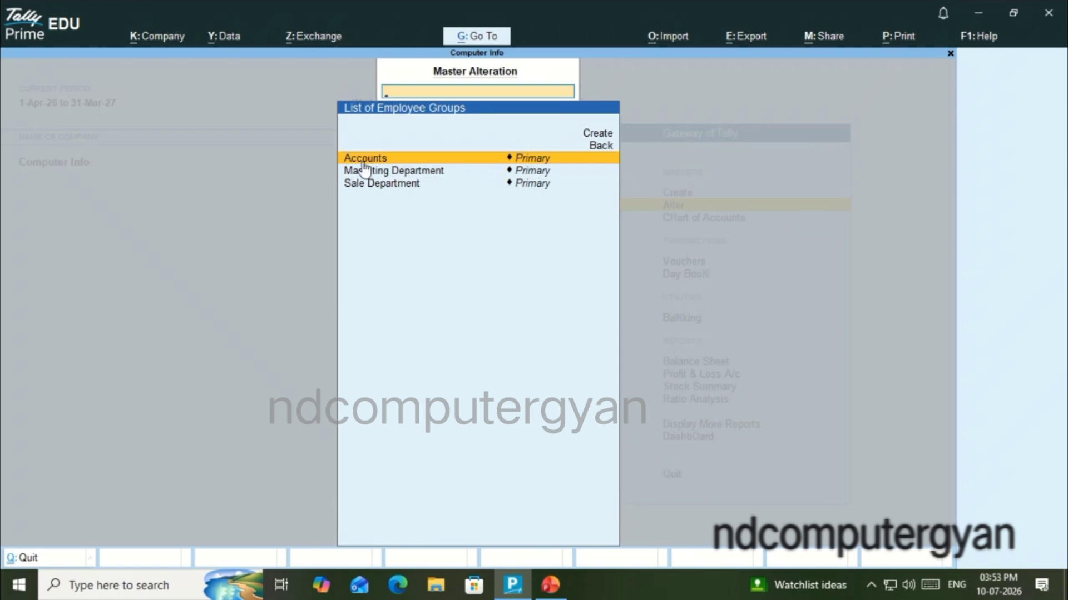
key("Escape")
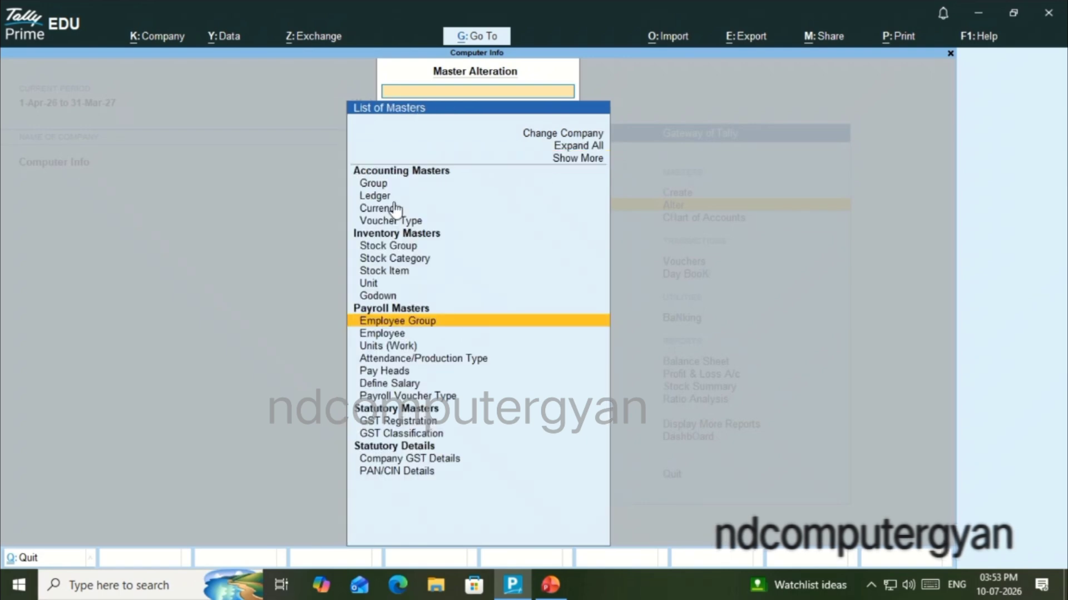
Review the employee list and the Sale Department employee's master record without altering it
left_click(402, 336)
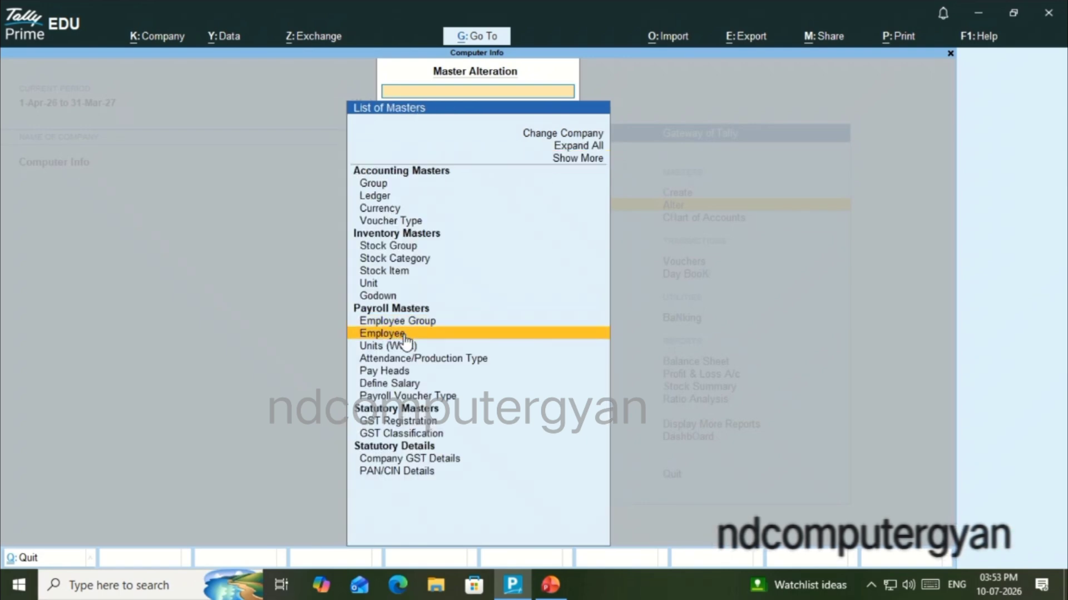
left_click(405, 336)
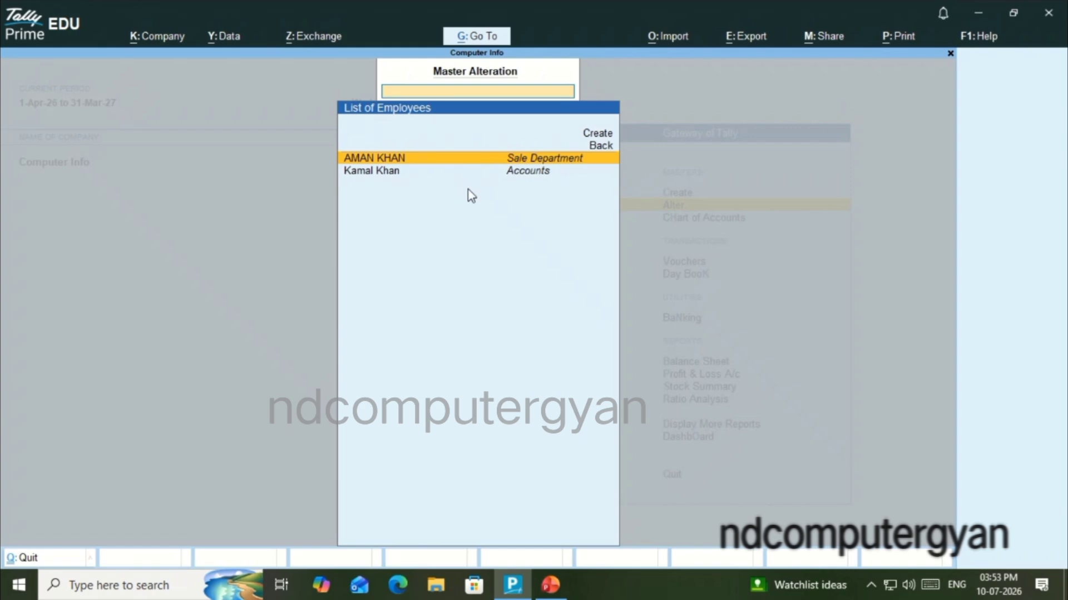
key("Return")
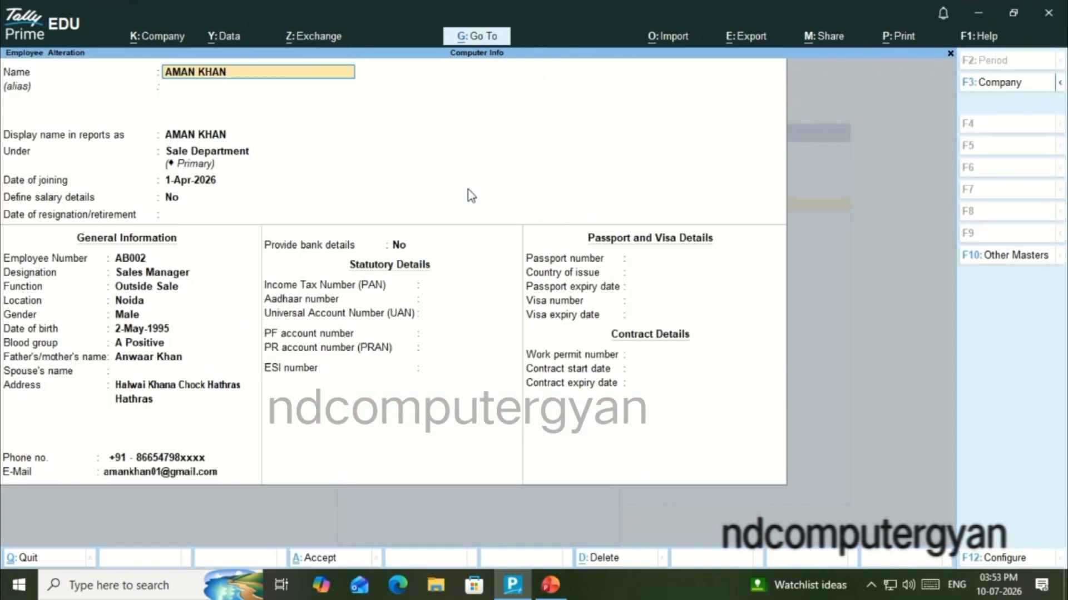
key("Escape")
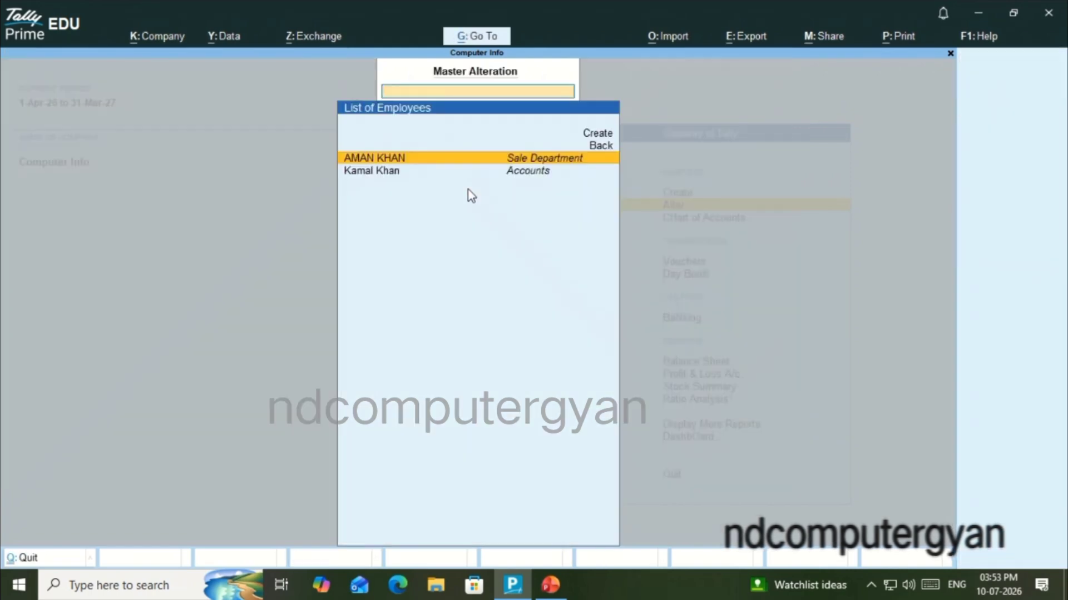
key("Escape")
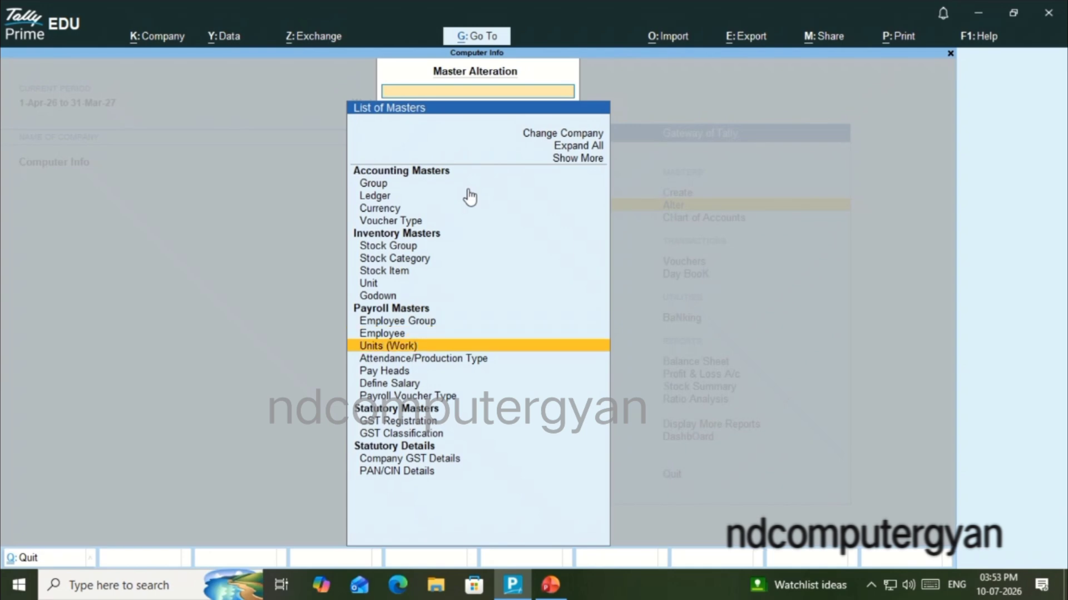
Review the existing work units and the attendance/production types in the payroll masters
key("Down")
left_click(443, 346)
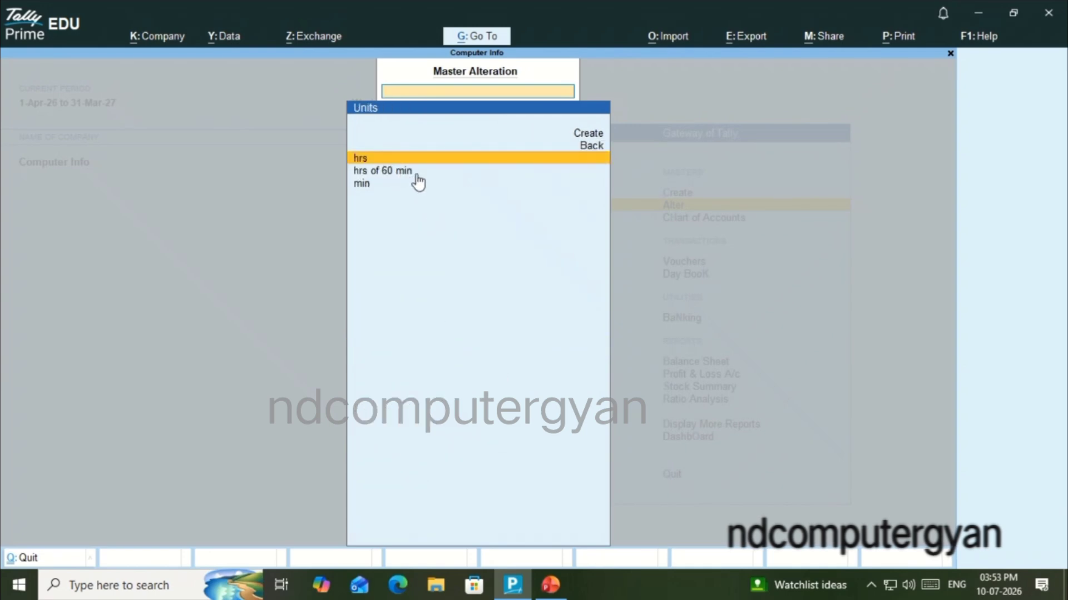
key("Escape")
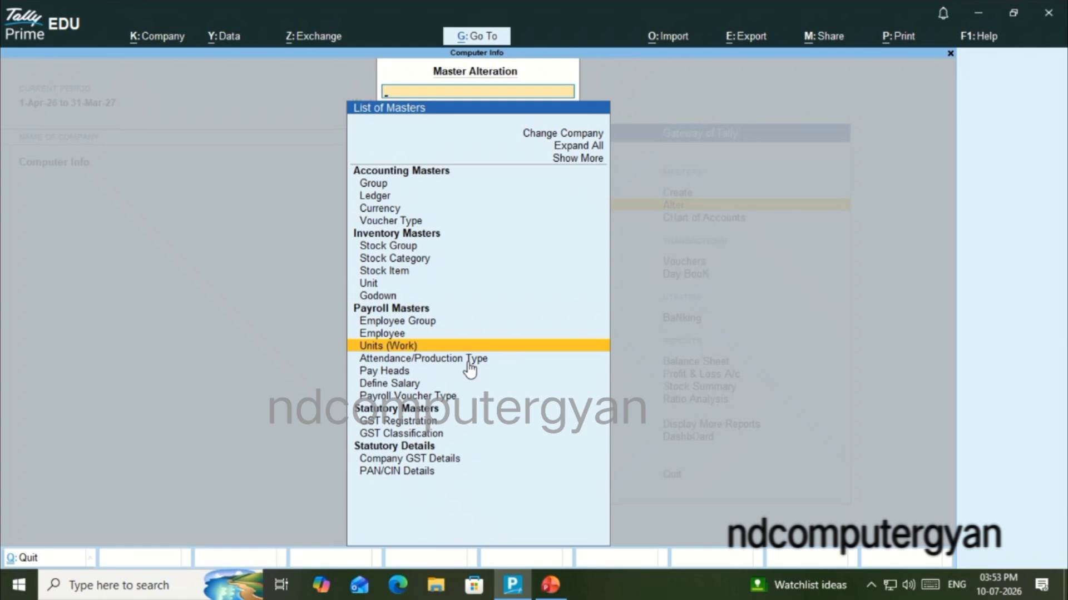
left_click(436, 361)
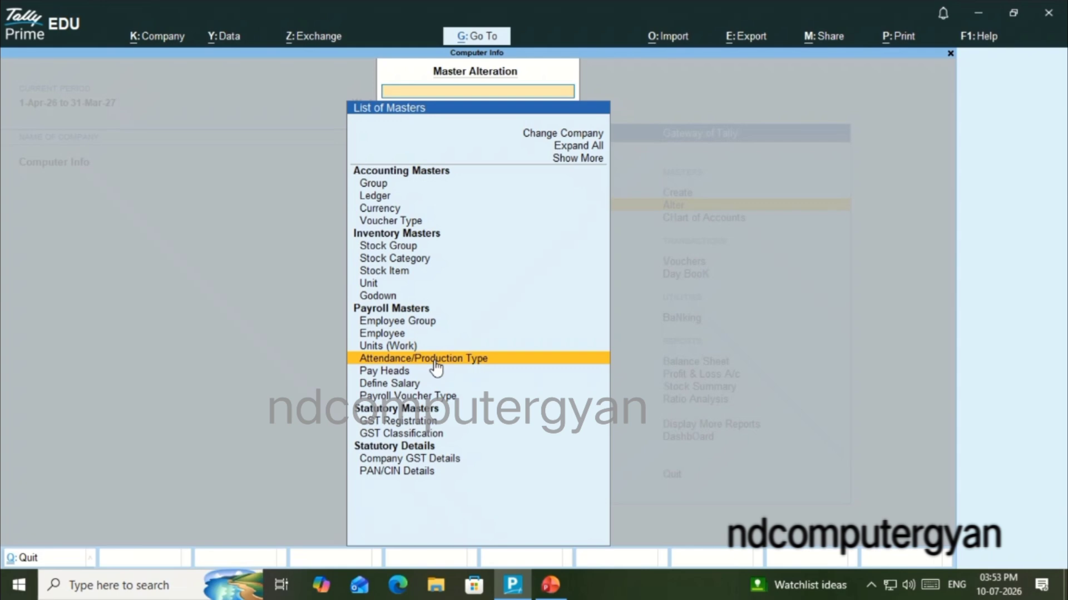
left_click(436, 361)
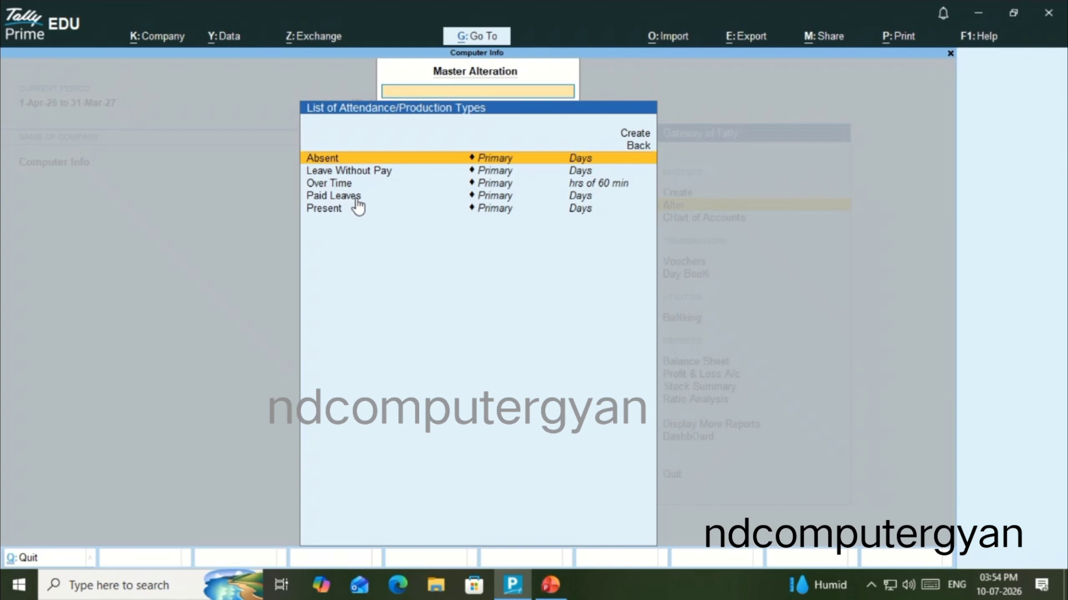
key("Escape")
Review the list of pay heads, and return to the Gateway of Tally
key("Down")
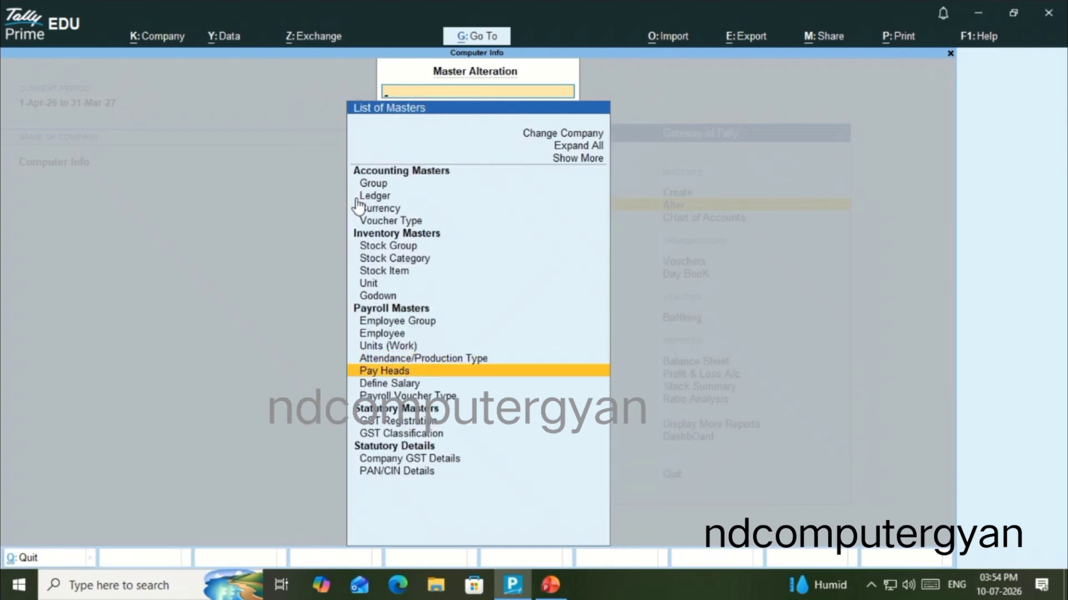
key("Return")
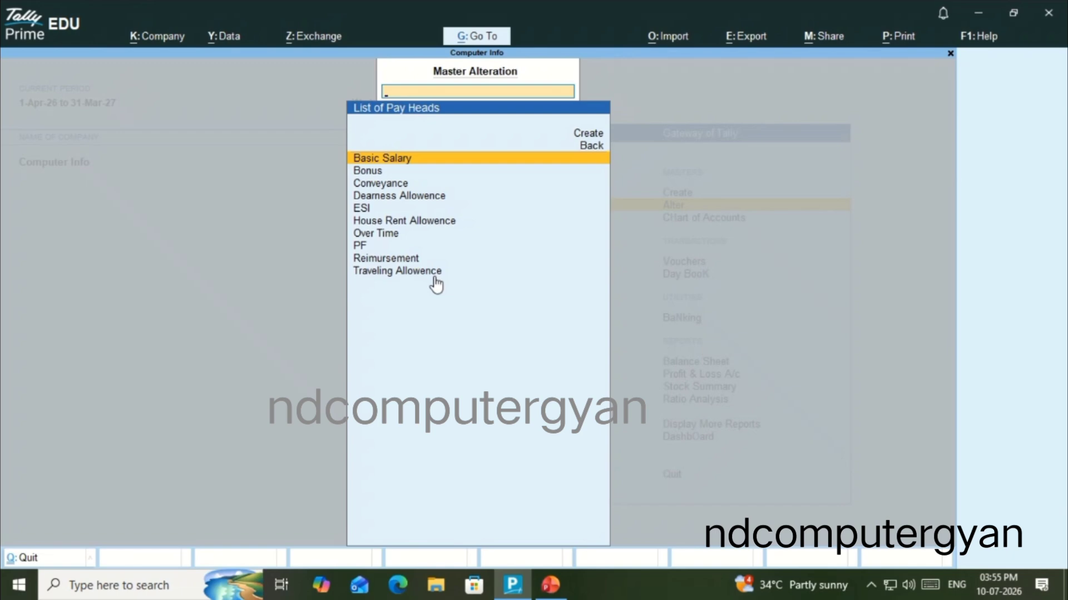
key("Escape")
key("Escape")
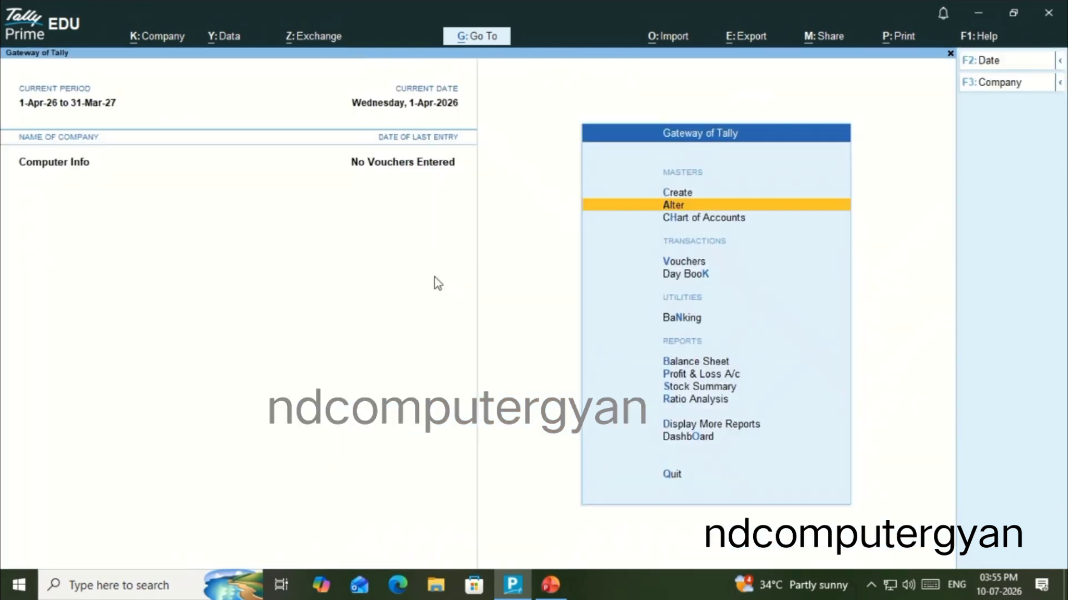
Start a new Attendance voucher and enter the Sale Department employee on its first line
key("Up")
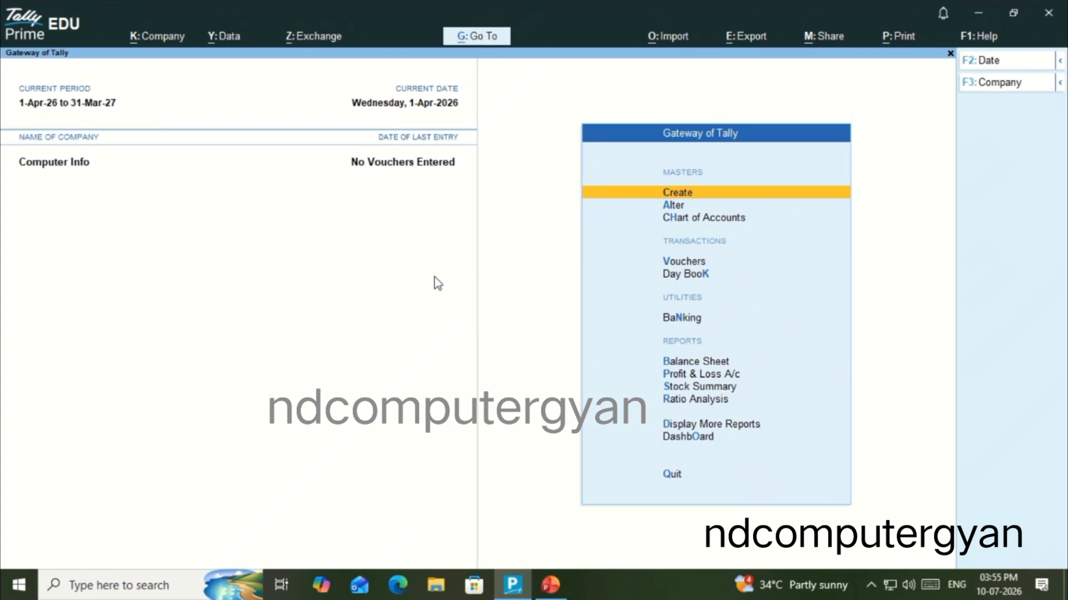
key("Down")
key("Down")
key("Down")
key("Down")
key("Up")
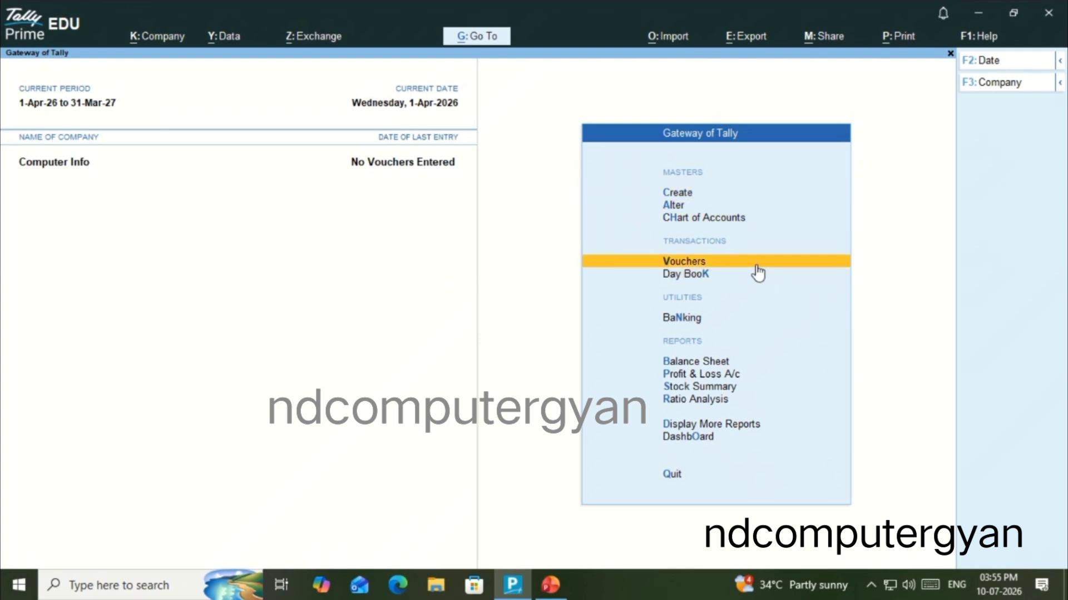
left_click(757, 267)
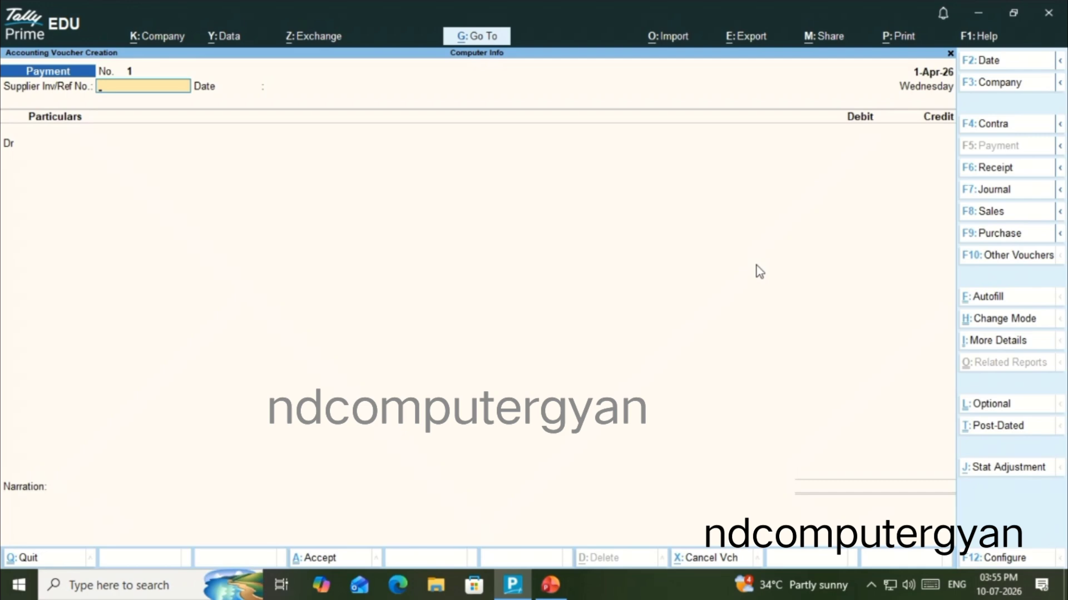
left_click(1010, 258)
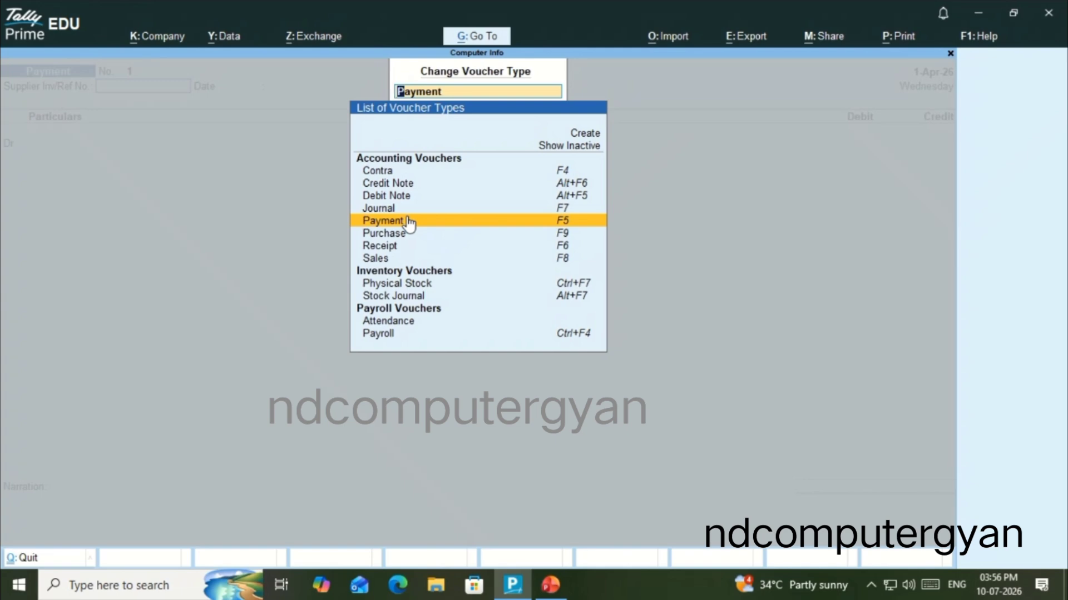
left_click(433, 331)
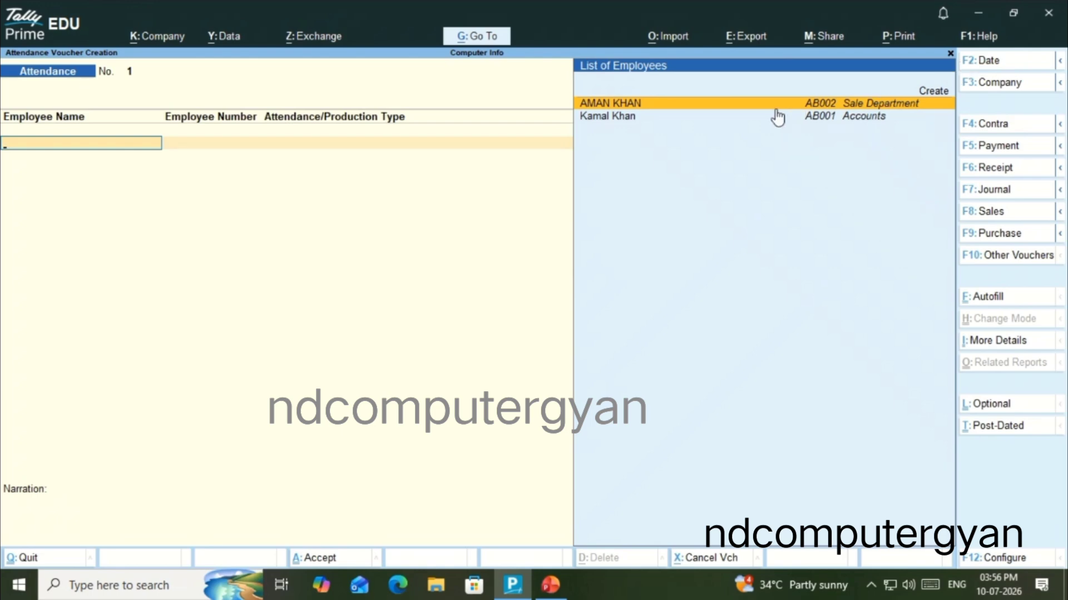
key("Return")
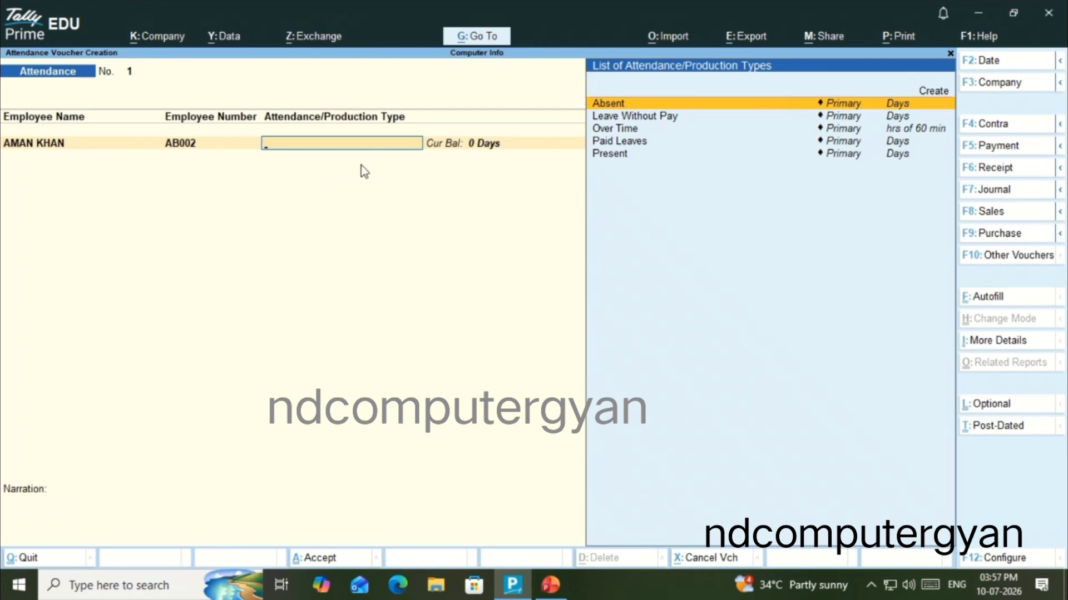
Set the attendance voucher's date to 31-May-26
key("F2")
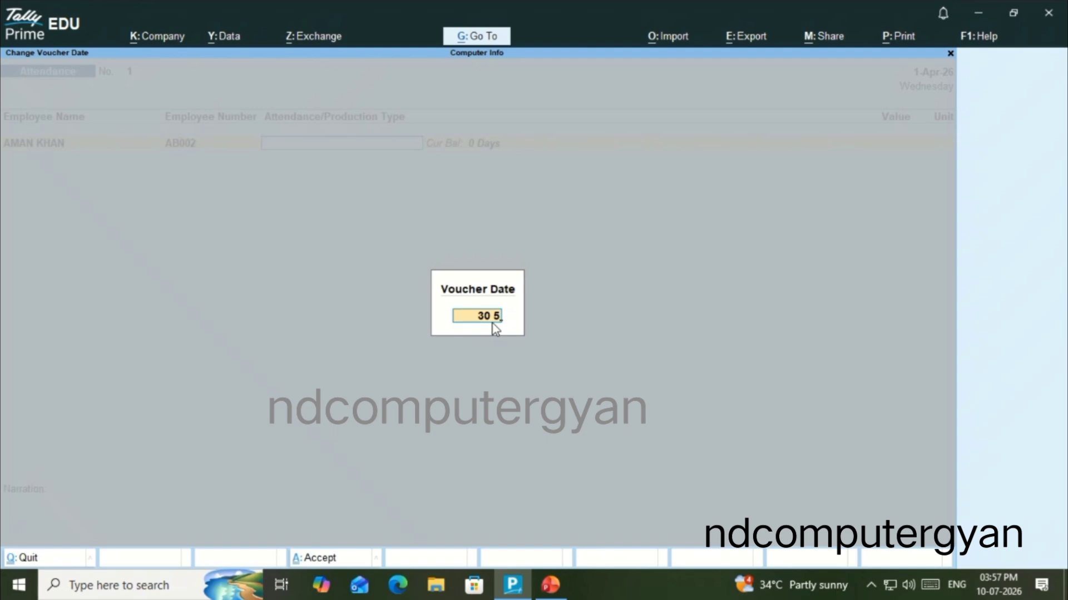
key("BackSpace")
key("BackSpace")
key("BackSpace")
key("BackSpace")
type("30 5 2631 5")
key("Return")
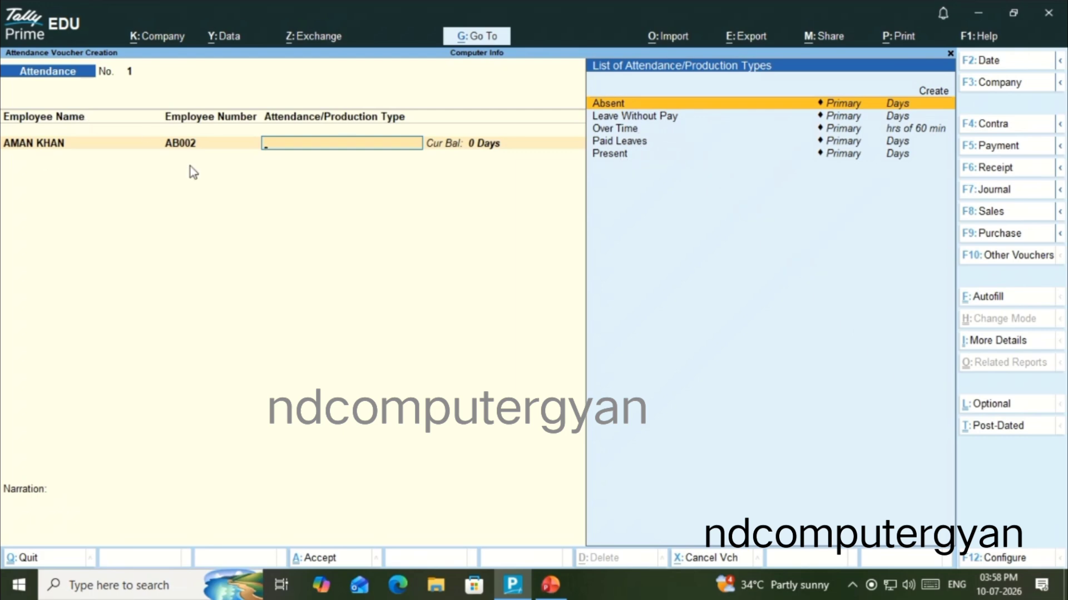
Record 27 days of the Present attendance type for the Sale Department employee
key("Down")
key("Down")
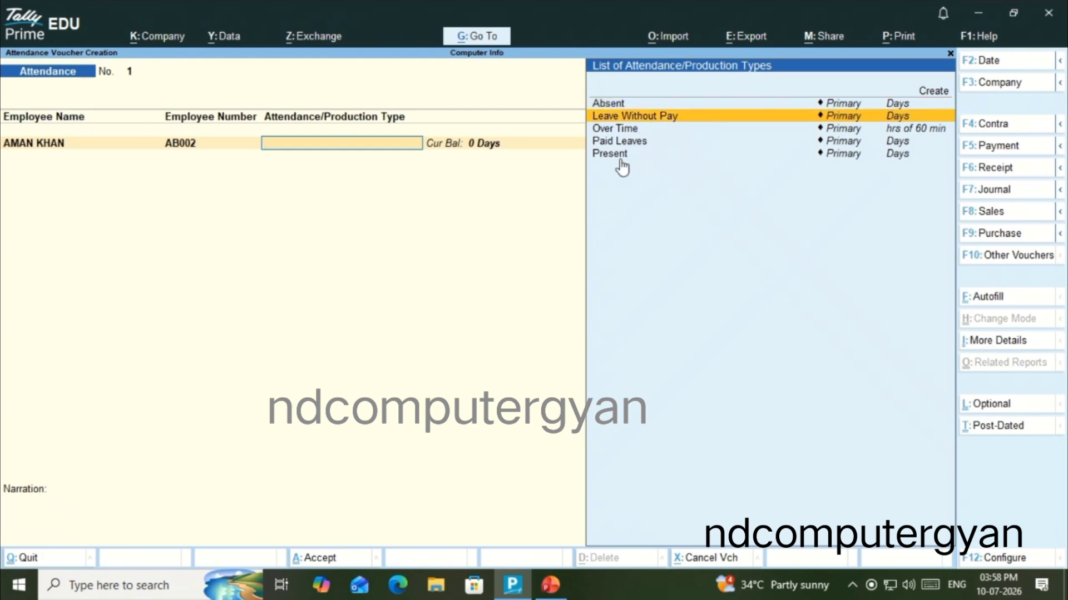
key("Down")
key("Return")
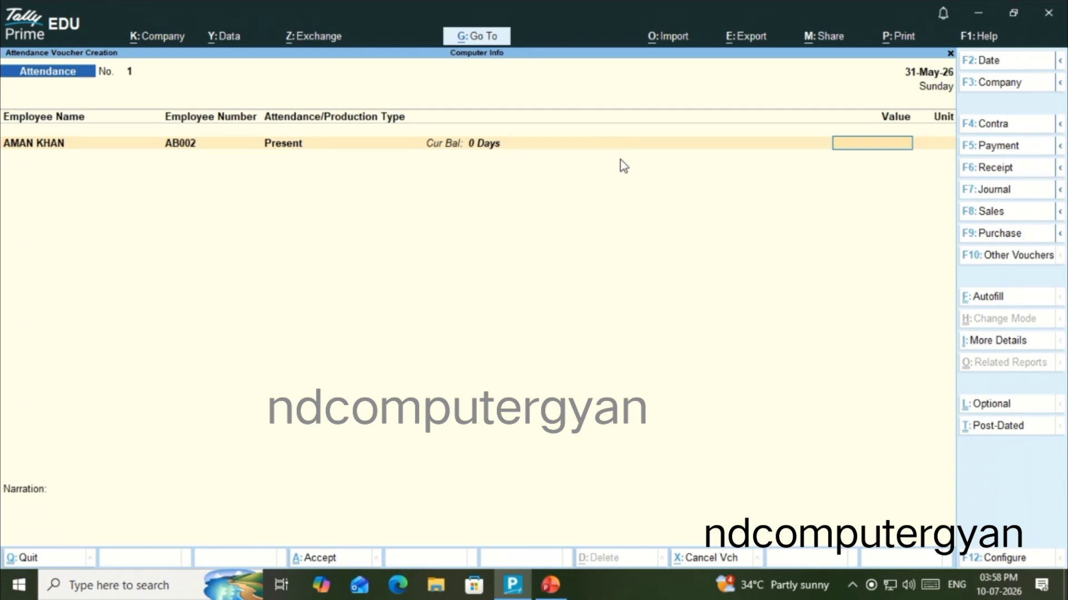
type("27")
key("Return")
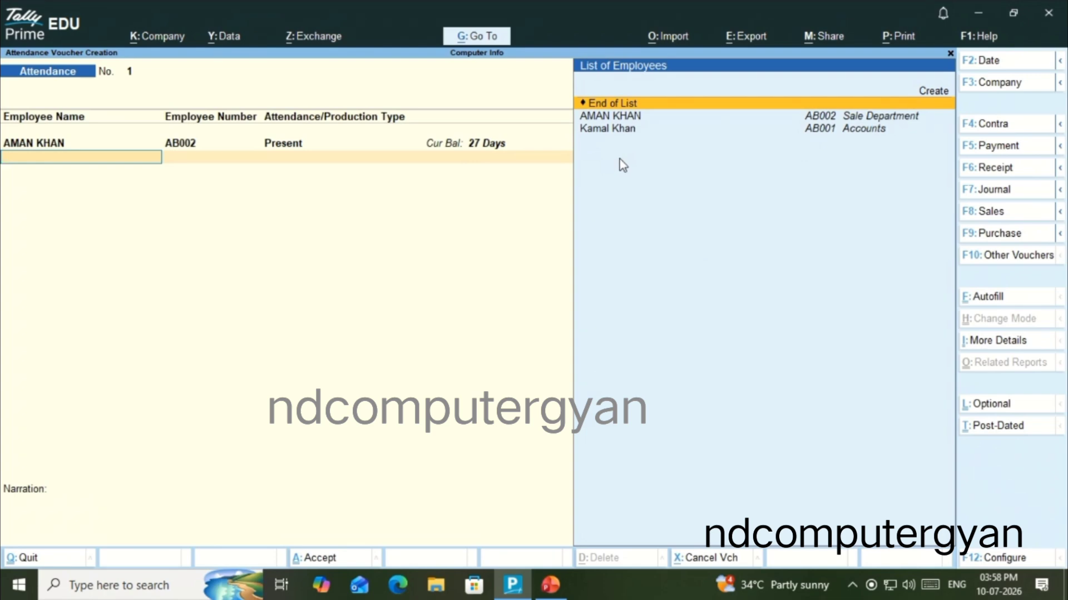
Add a second line for the Sale Department employee with 1 day of Paid Leaves
left_click(639, 117)
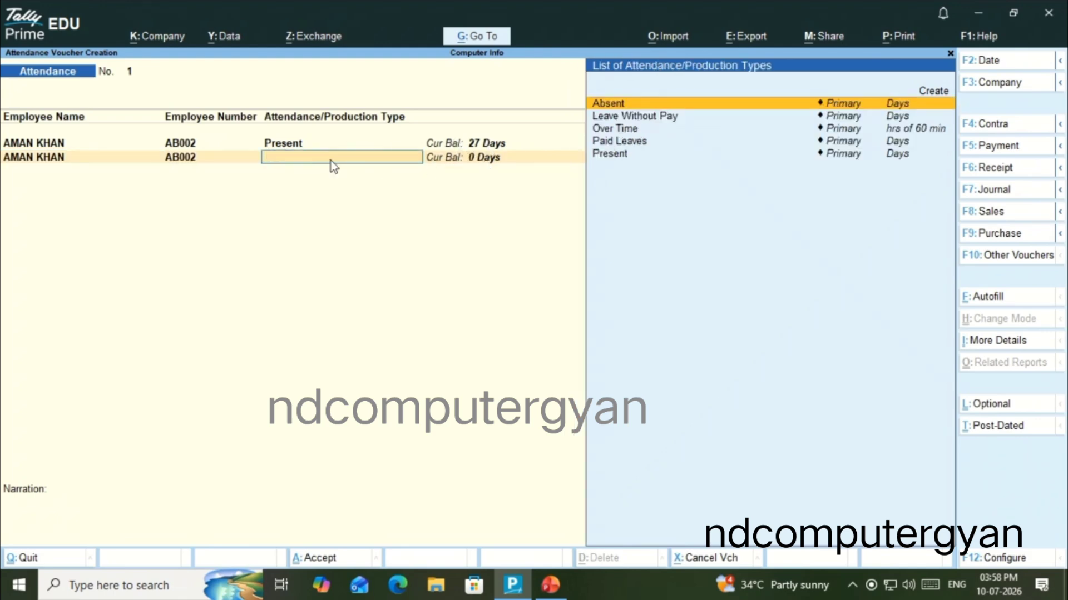
key("Down")
key("Down")
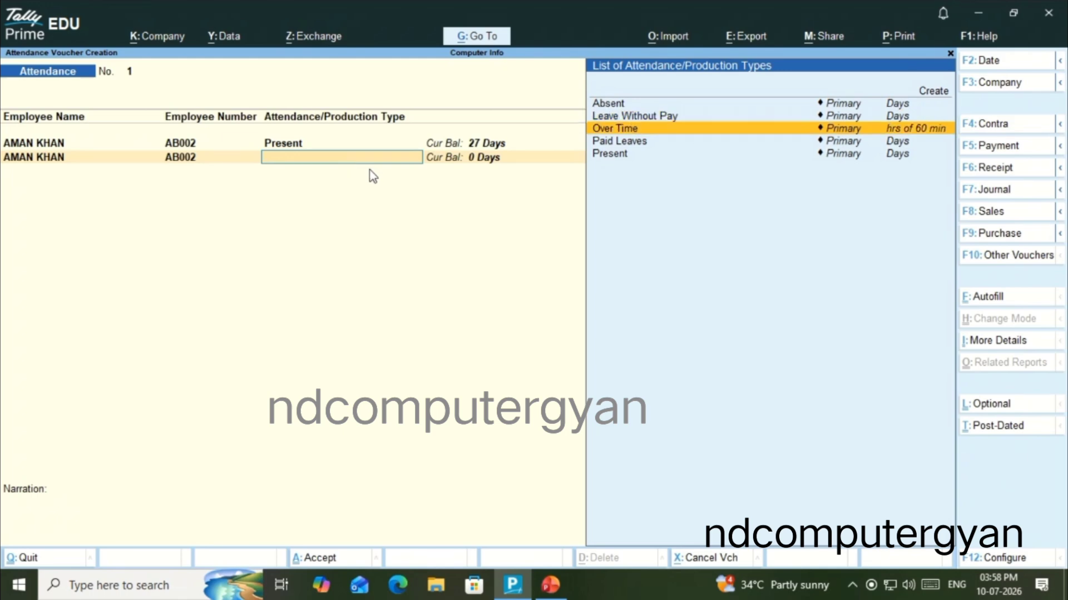
key("Up")
key("Down")
key("Down")
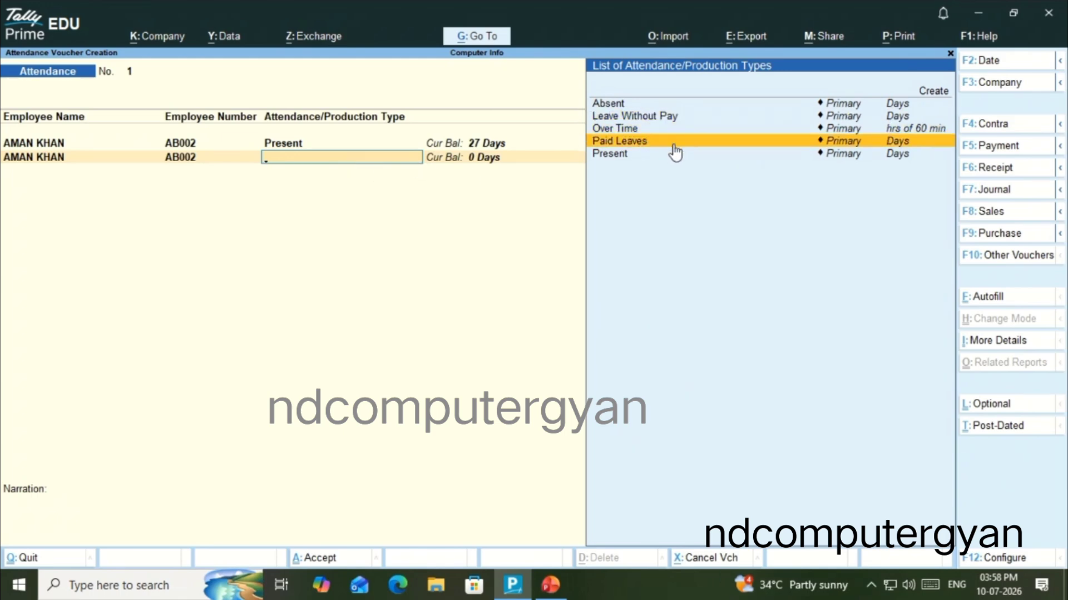
key("Return")
type("1")
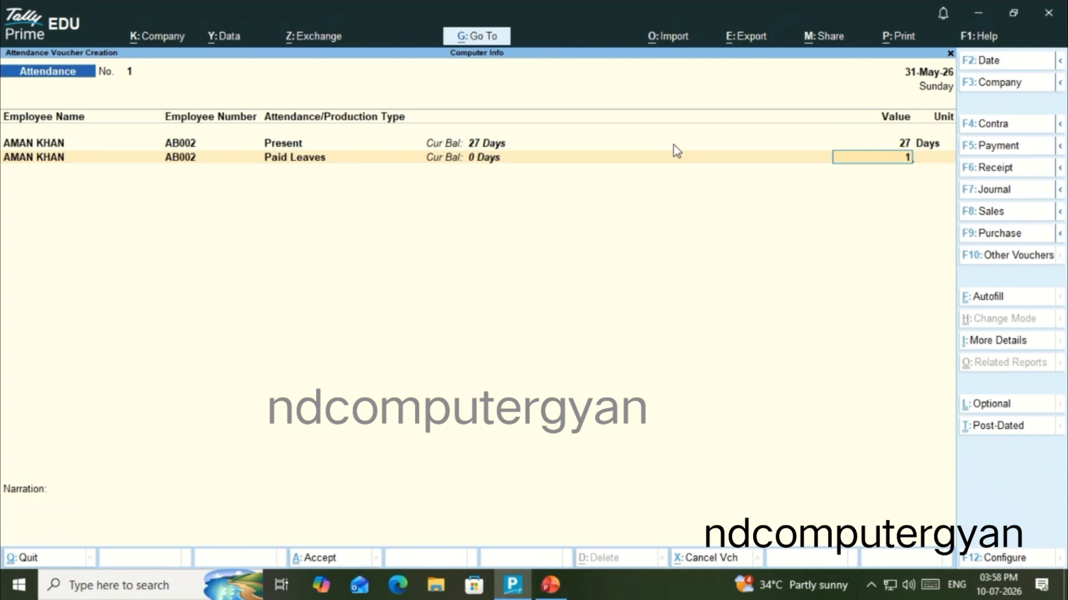
key("Return")
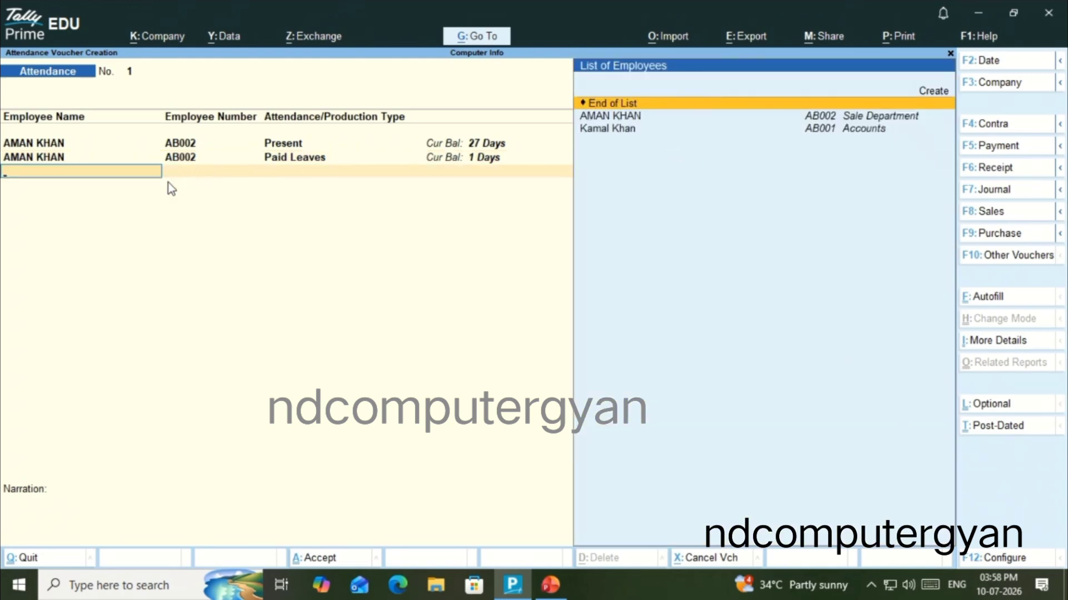
Add a line for the Sale Department employee with 1 day of Leave Without Pay
left_click(636, 121)
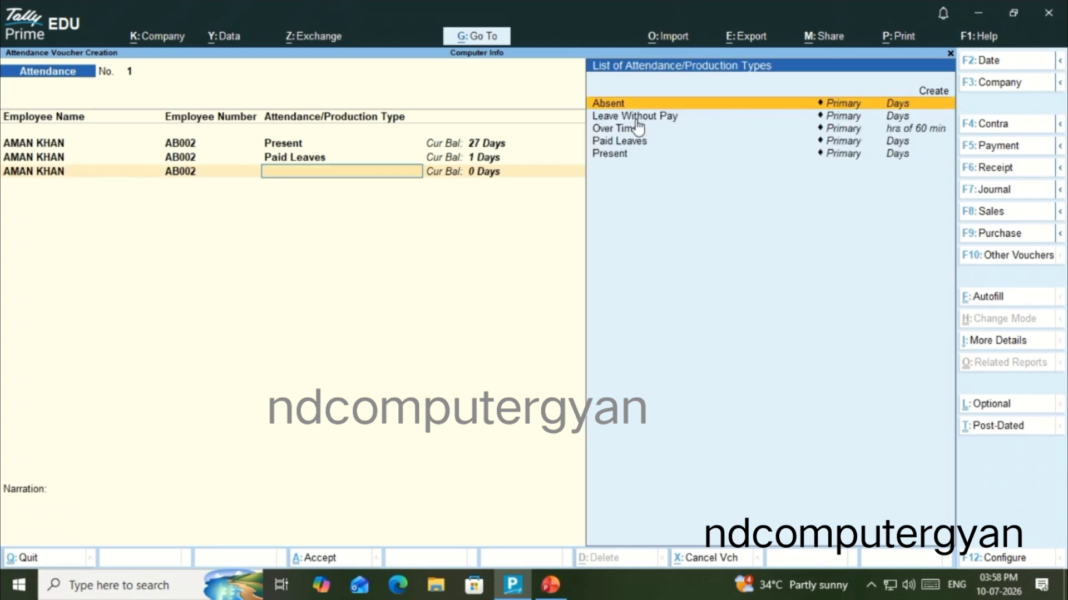
left_click(674, 123)
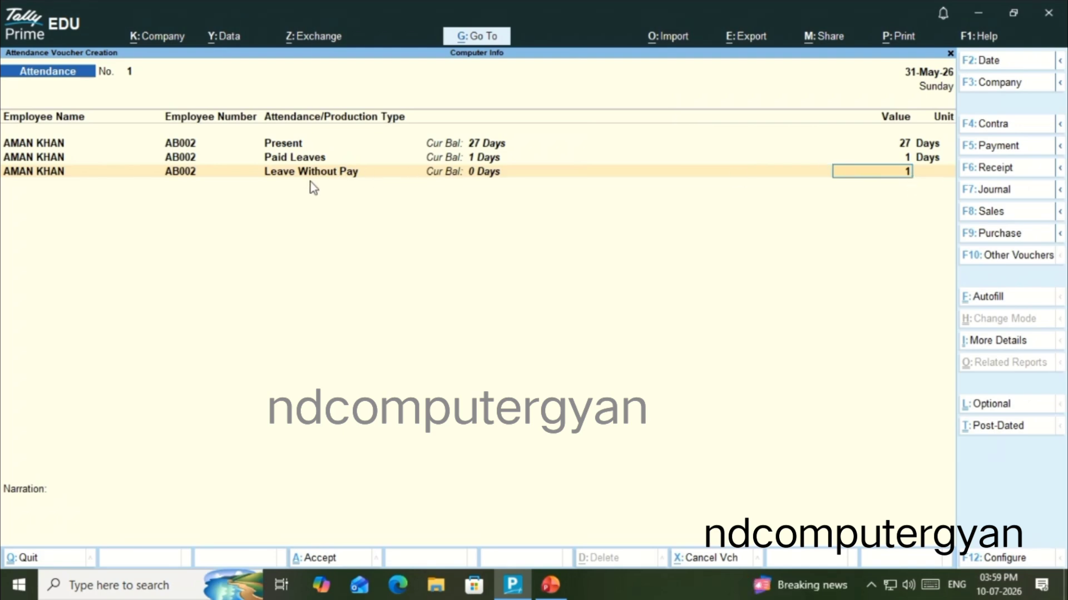
key("Return")
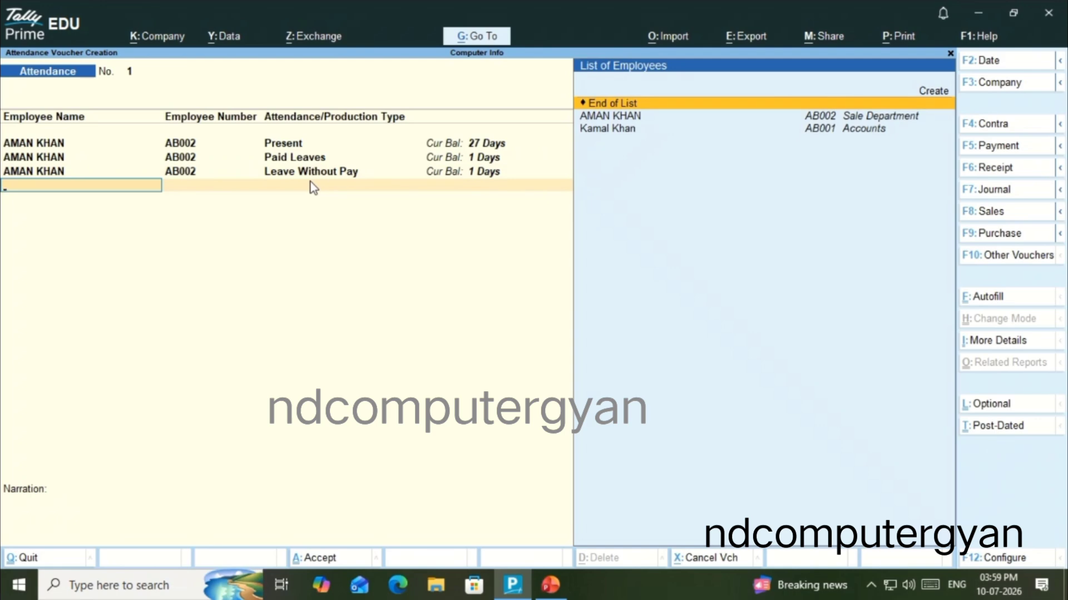
Add a line for the Sale Department employee with 2 days of the Absent type
left_click(606, 119)
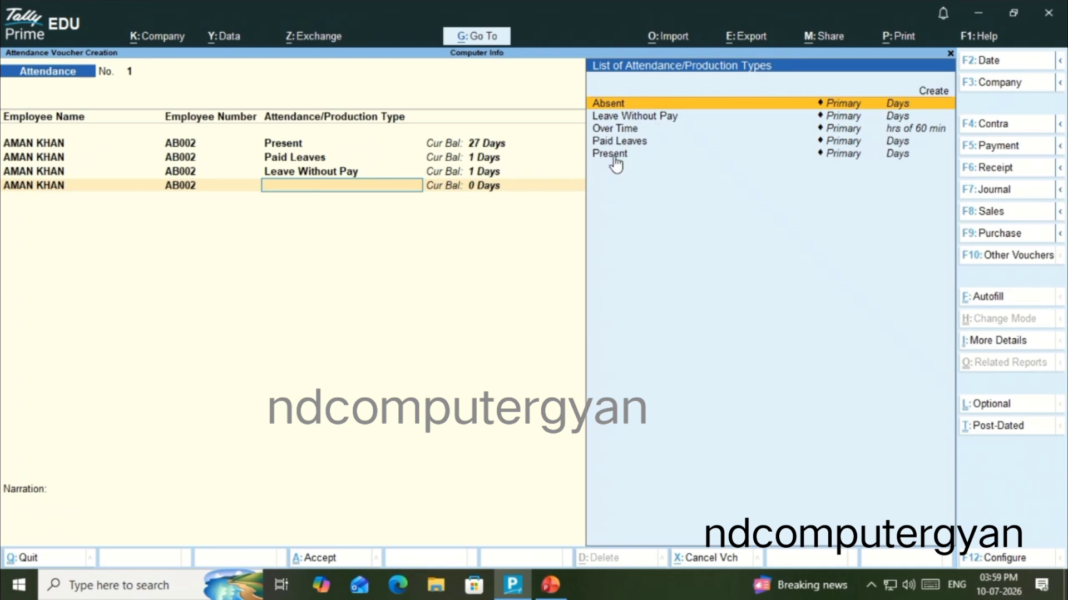
left_click(622, 108)
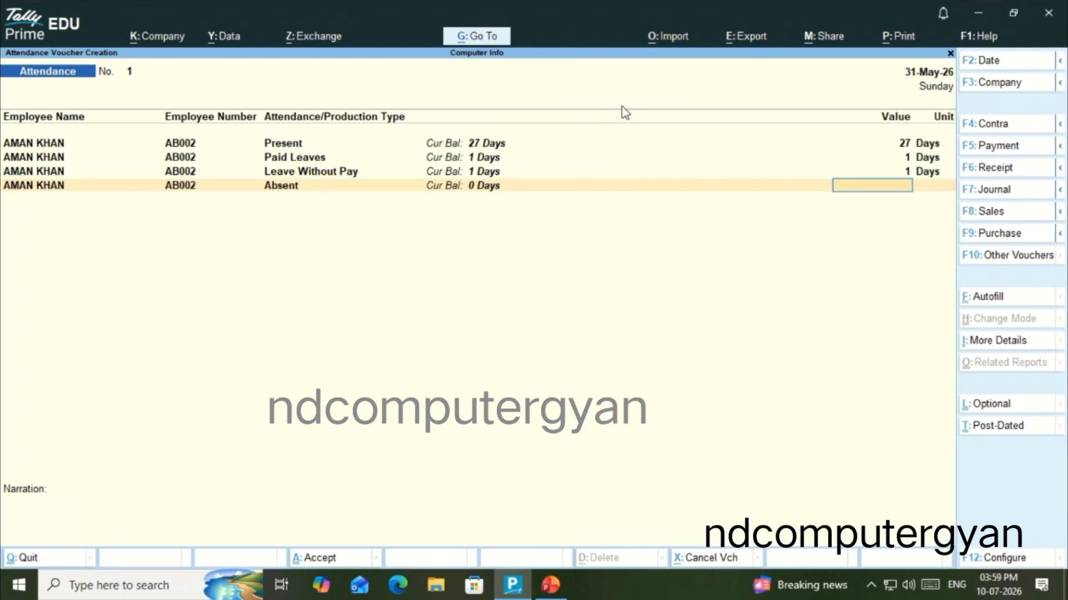
type("2")
key("Return")
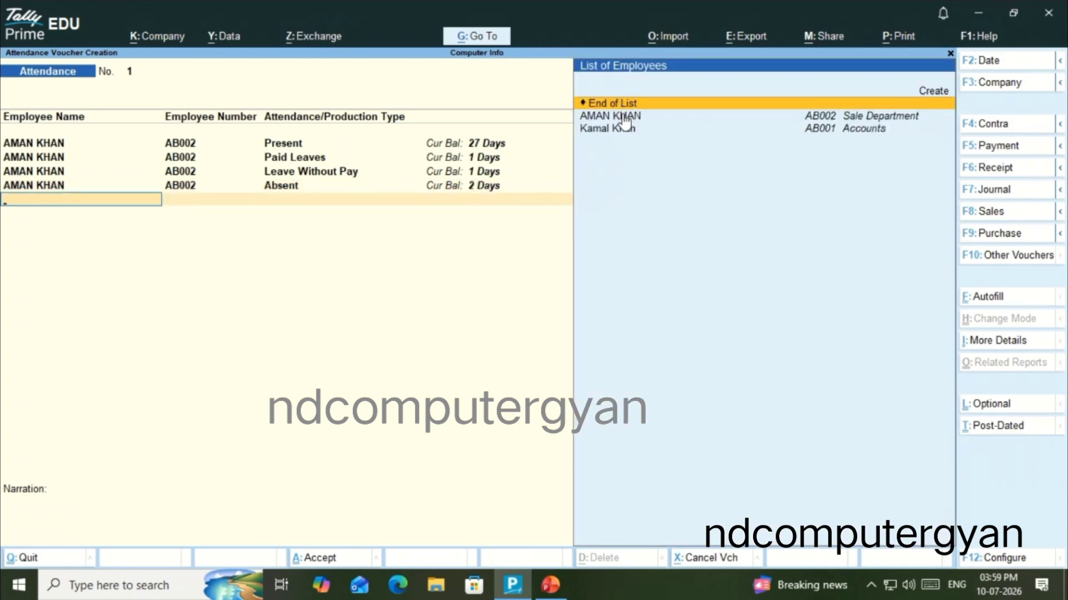
Add an Over Time line of 40 hrs for the Sale Department employee
double_click(624, 117)
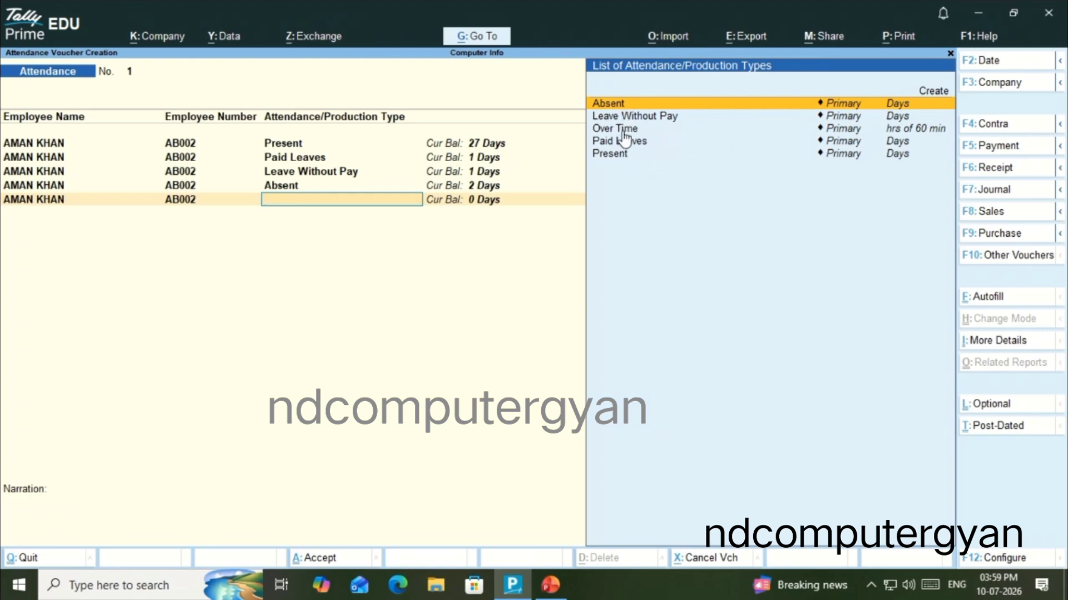
key("Down")
key("Down")
key("Return")
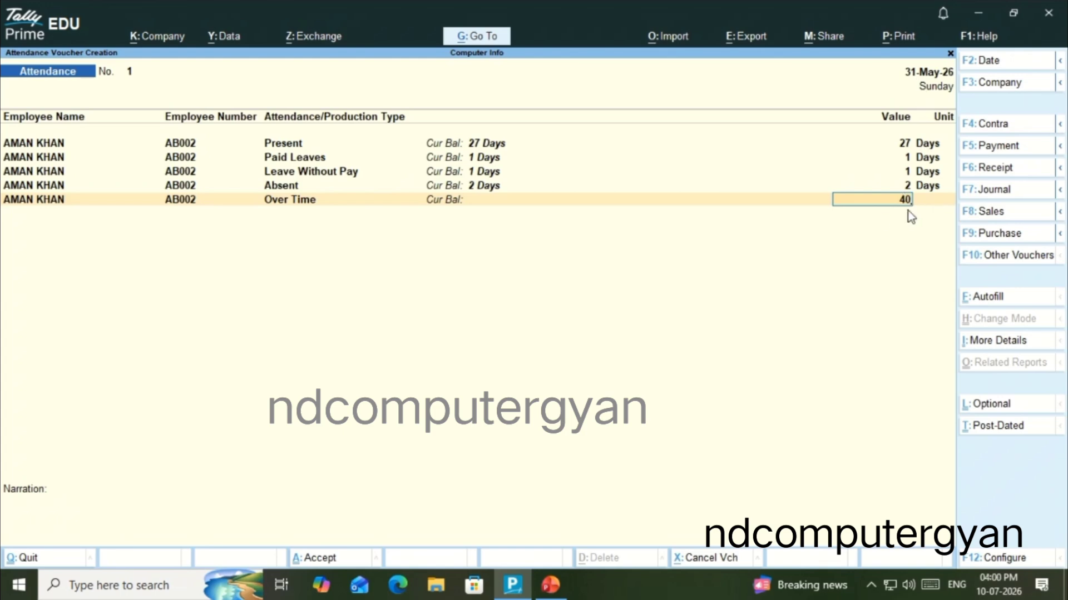
key("Return")
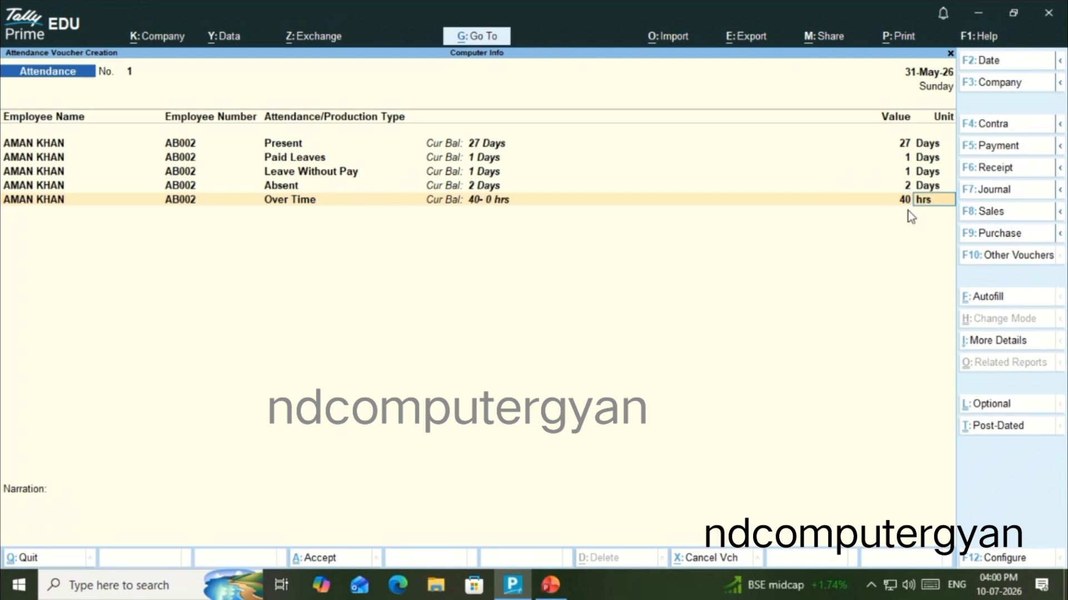
key("Return")
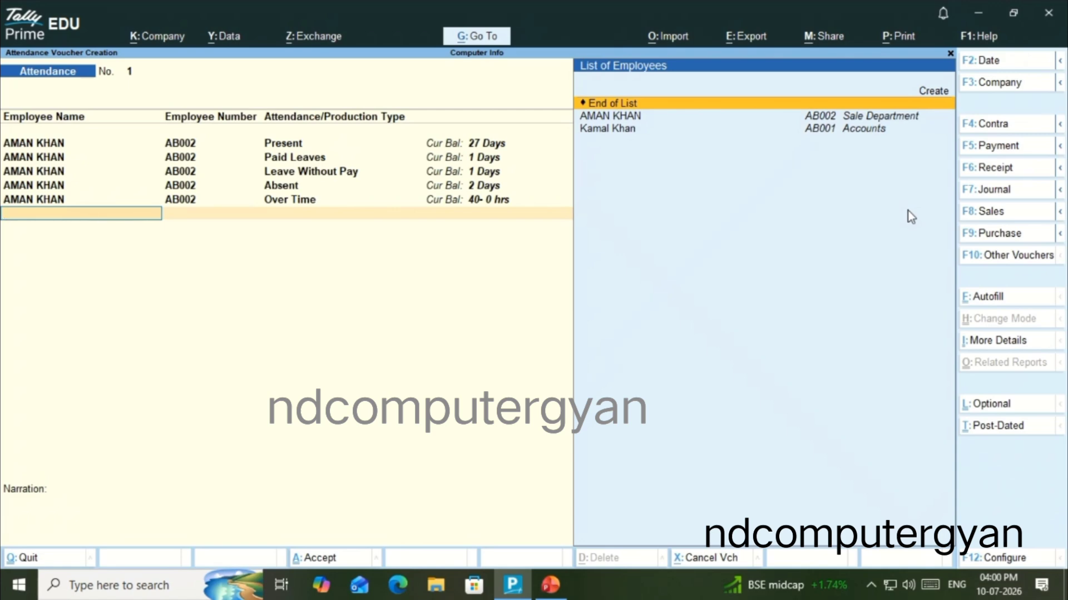
Add the Accounts employee on the next line with 28 days of the Present type
key("Down")
key("Down")
key("Return")
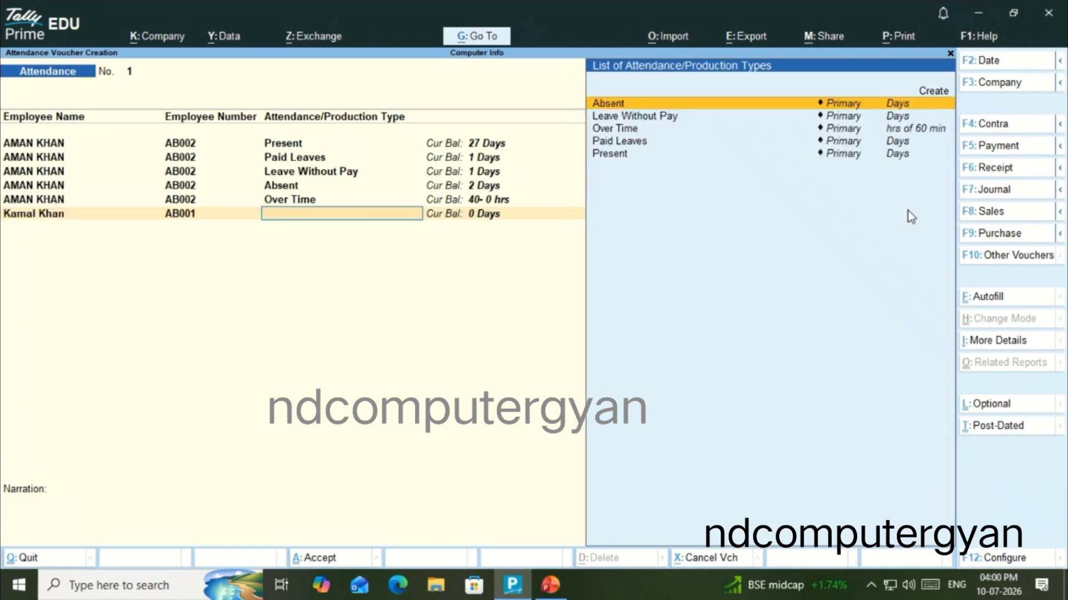
key("Down")
key("Down")
key("Down")
key("Down")
key("Return")
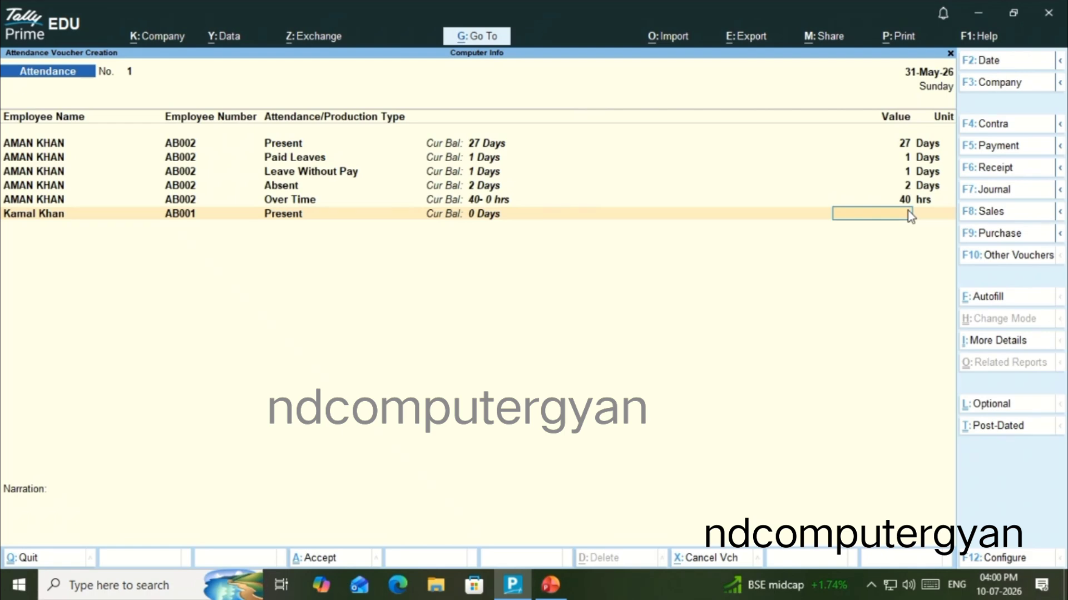
type("28")
key("Return")
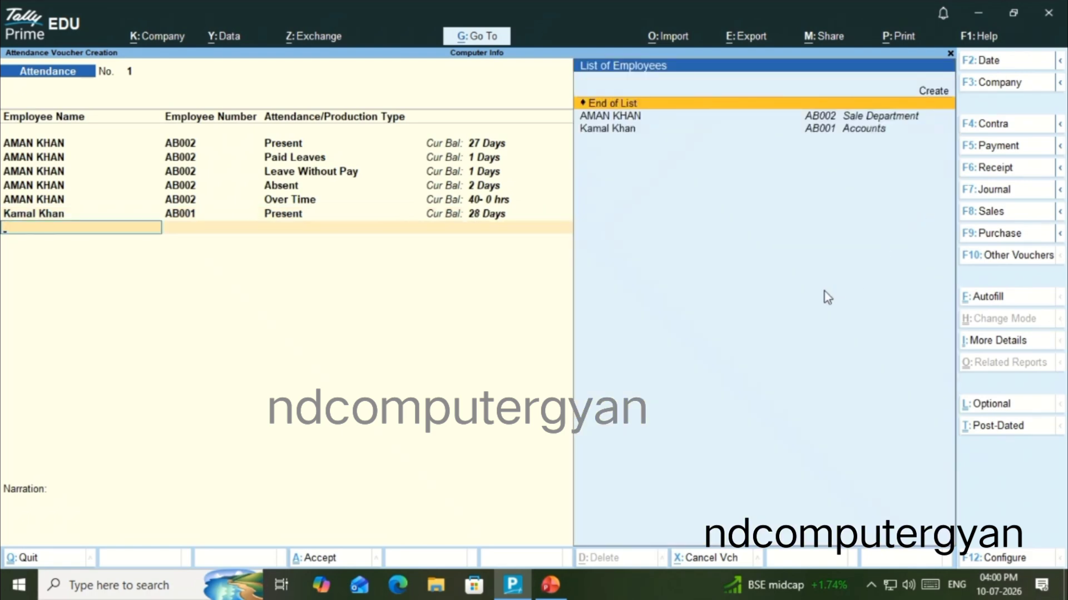
Add a line for the Accounts employee with 1 day of the Absent type
key("Down")
key("Down")
key("Return")
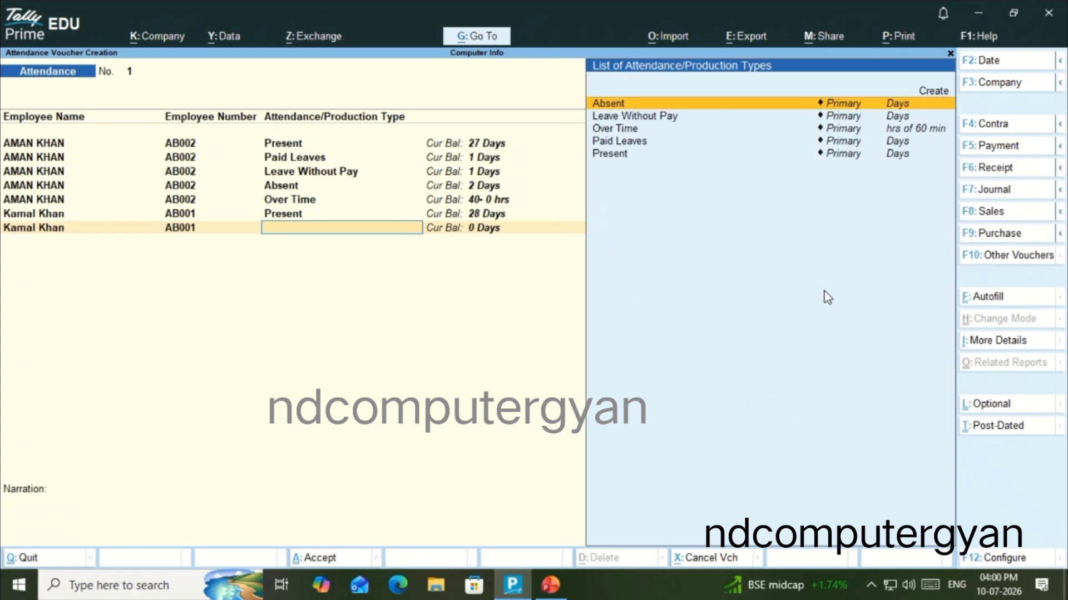
key("Down")
key("Down")
key("Up")
key("Up")
key("Return")
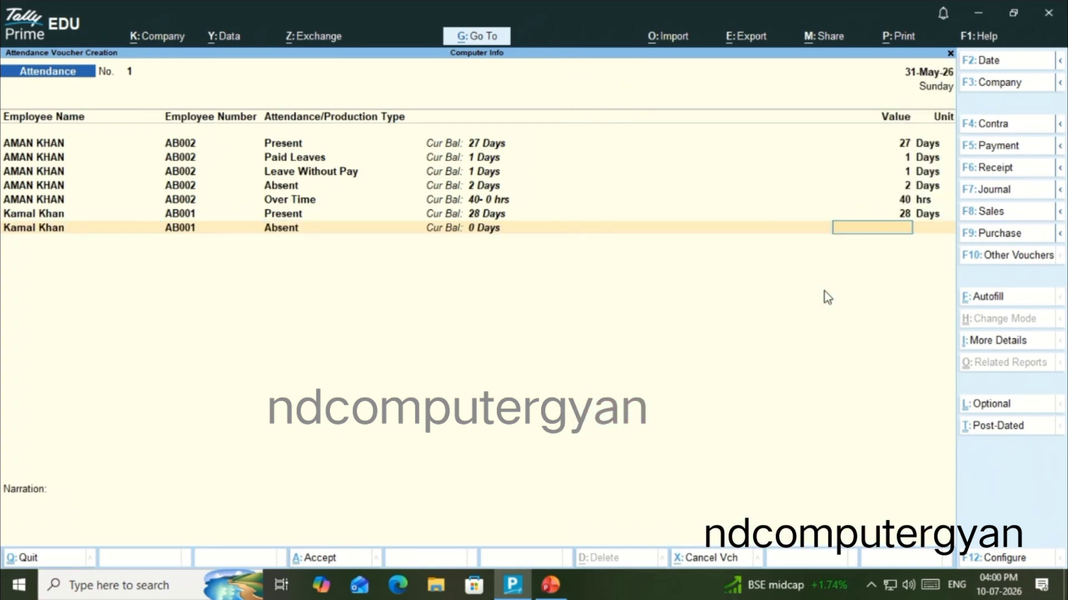
key("Return")
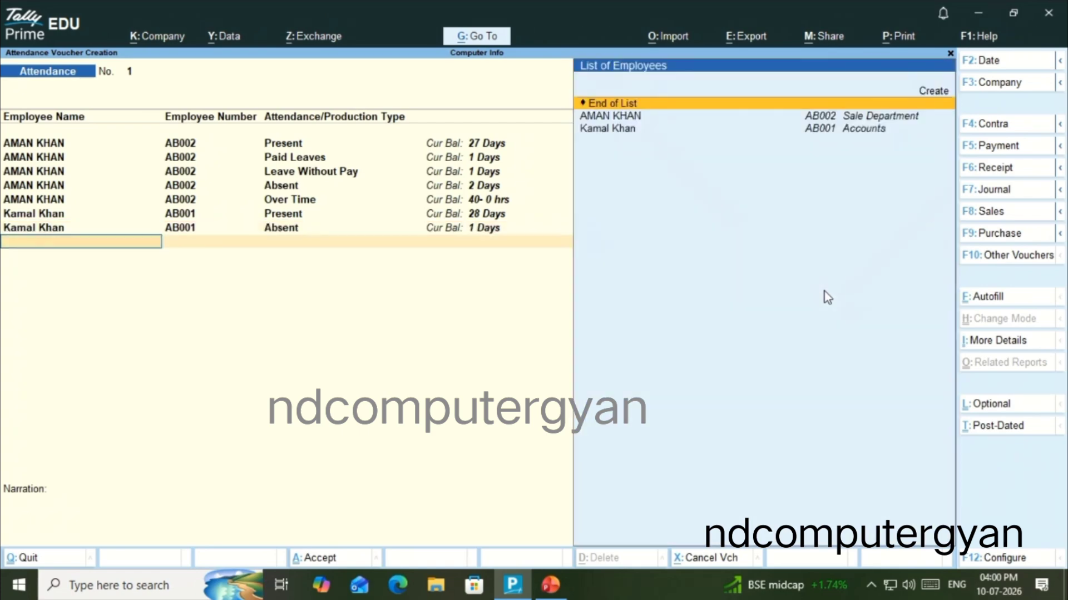
Add a line for the Accounts employee with 1 day of Leave Without Pay
key("Down")
key("Down")
key("Return")
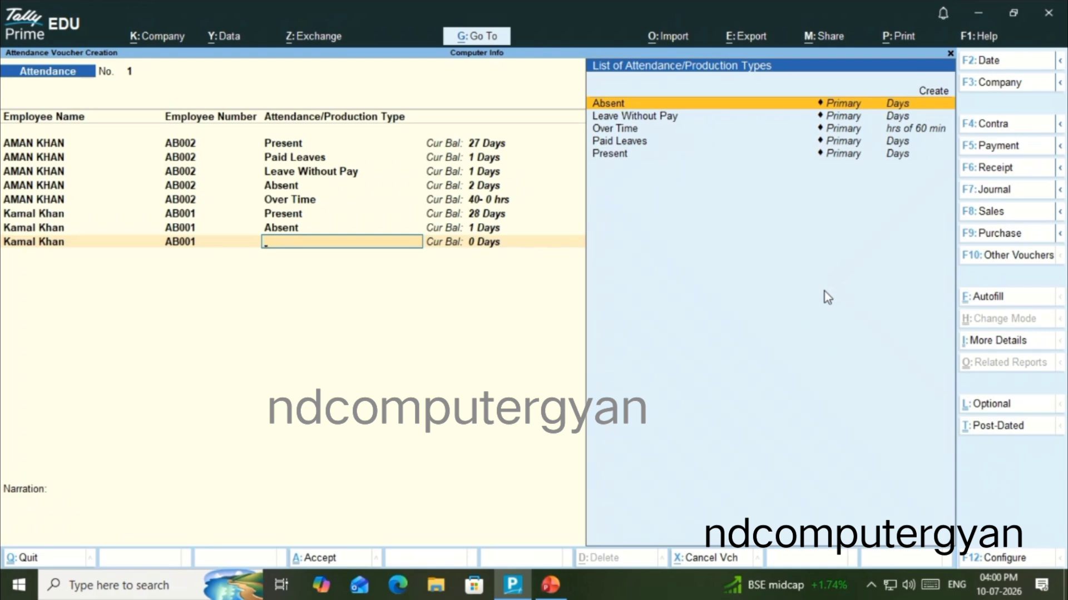
key("Down")
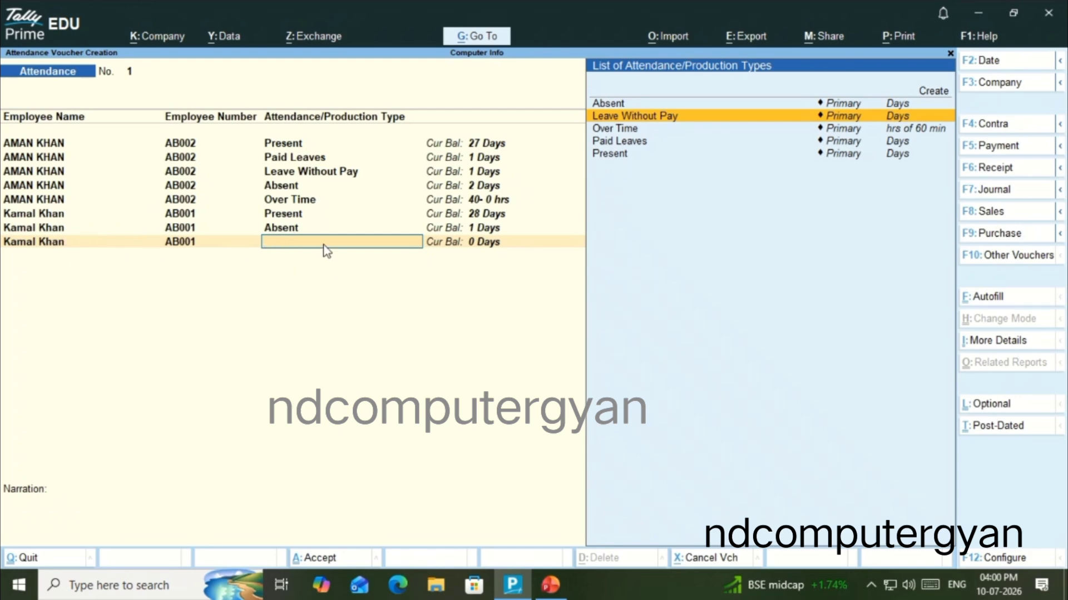
key("Down")
key("Up")
left_click(665, 128)
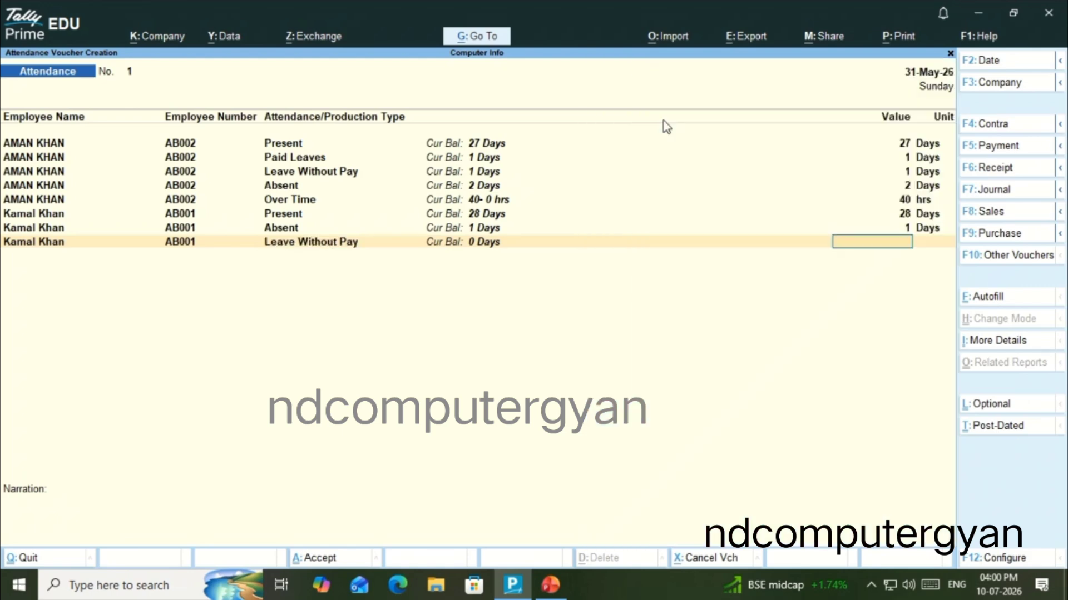
type("1")
key("Return")
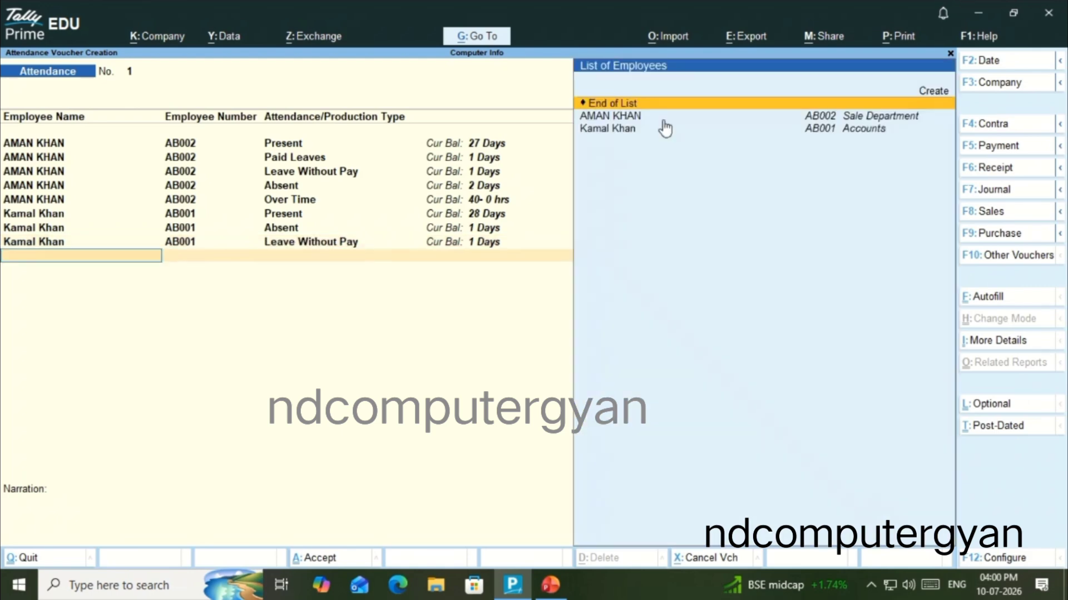
Add a line for the Accounts employee with 1 day of Paid Leaves
key("Down")
key("Down")
key("Return")
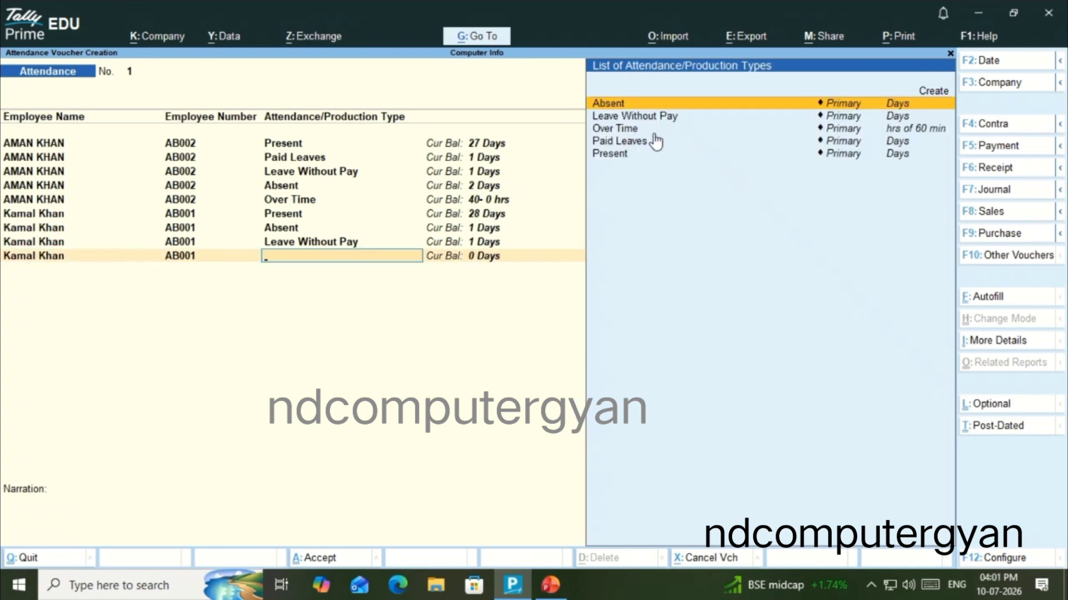
key("Down")
key("Down")
key("Down")
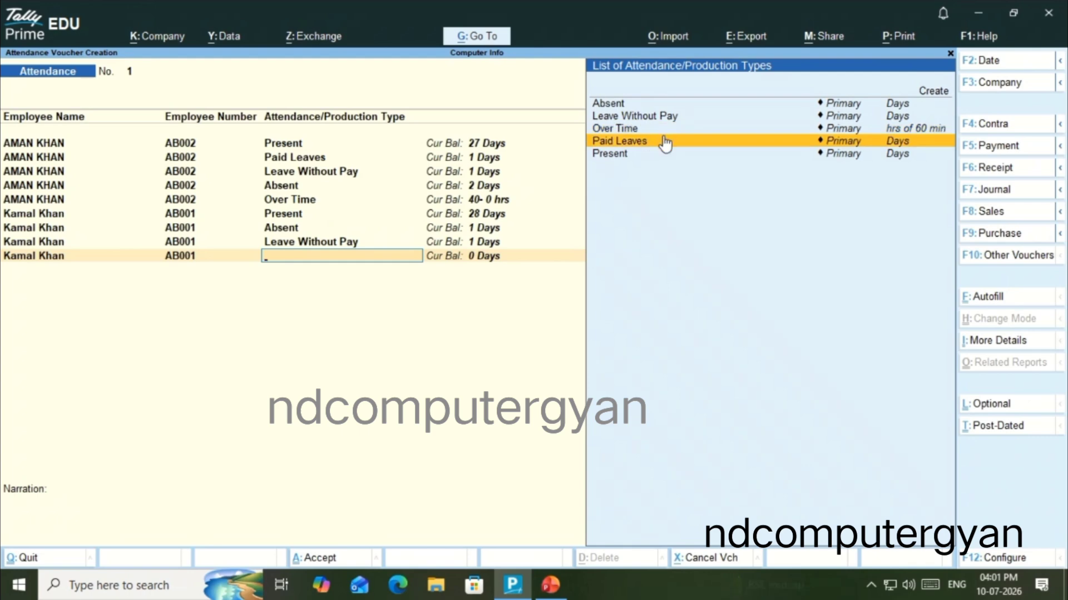
key("Return")
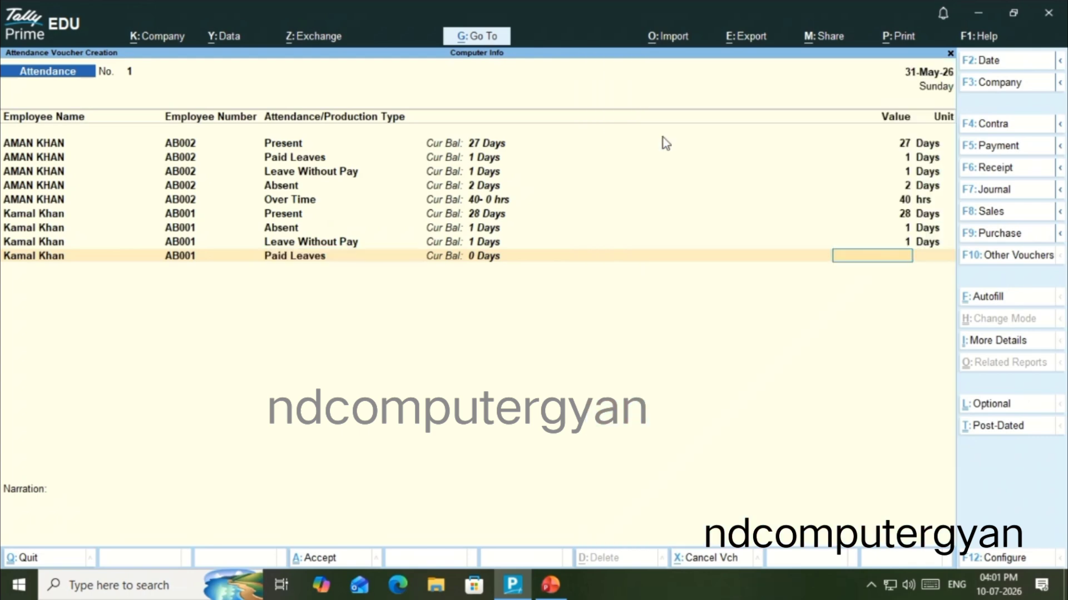
type("1")
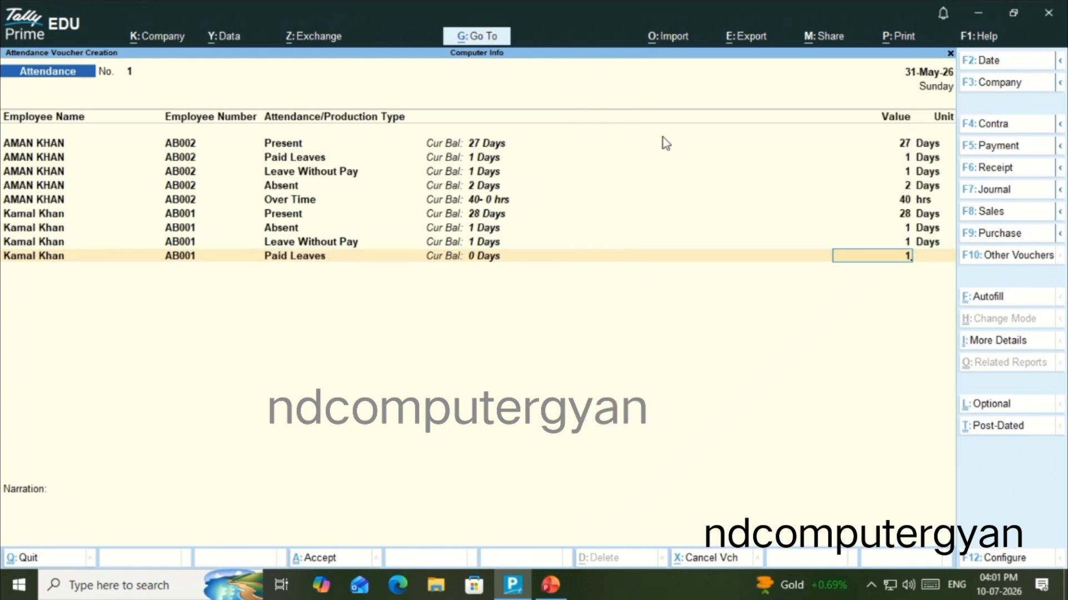
key("Return")
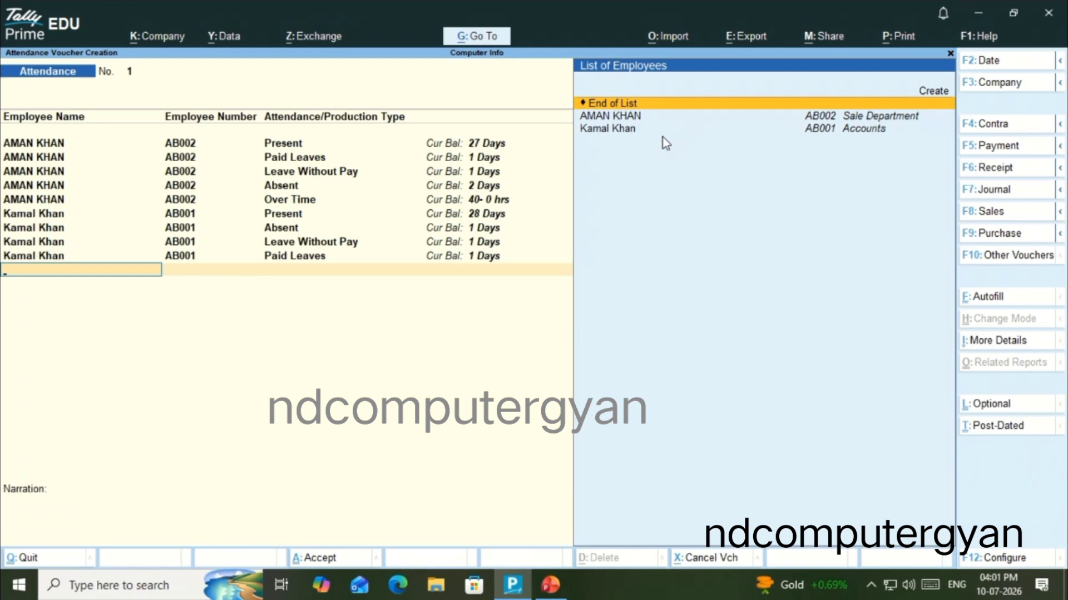
Set the Accounts employee's Leave Without Pay value to 2 days
key("BackSpace")
key("BackSpace")
key("BackSpace")
key("BackSpace")
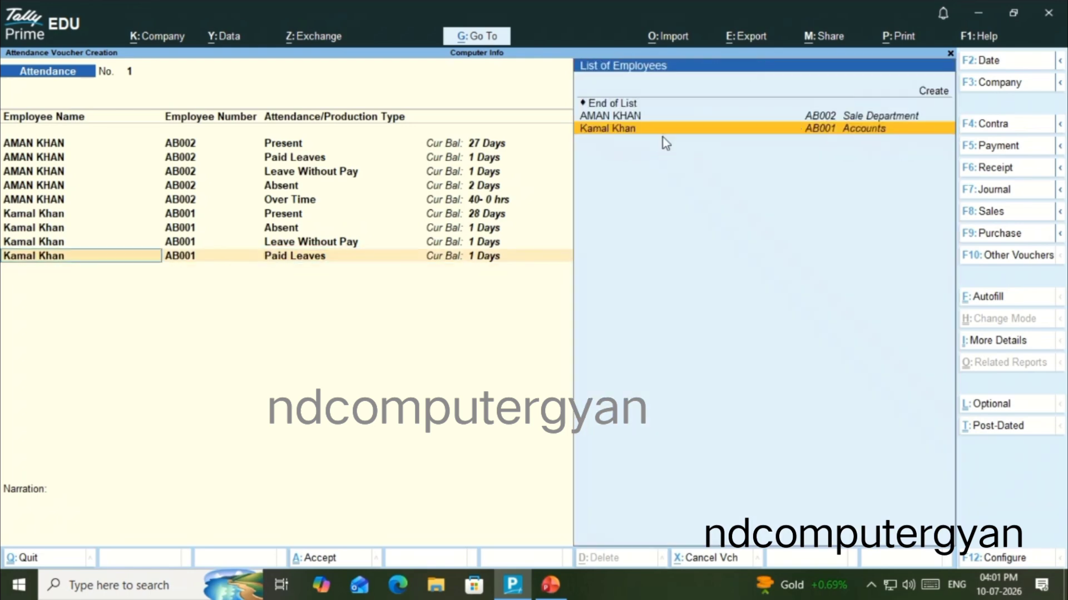
type("2")
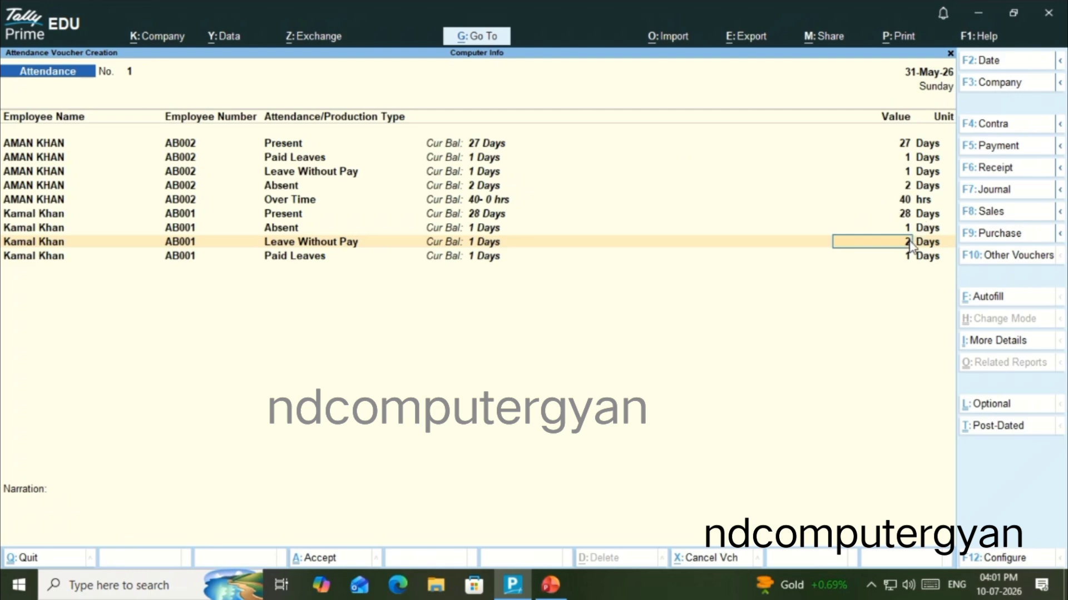
key("Return")
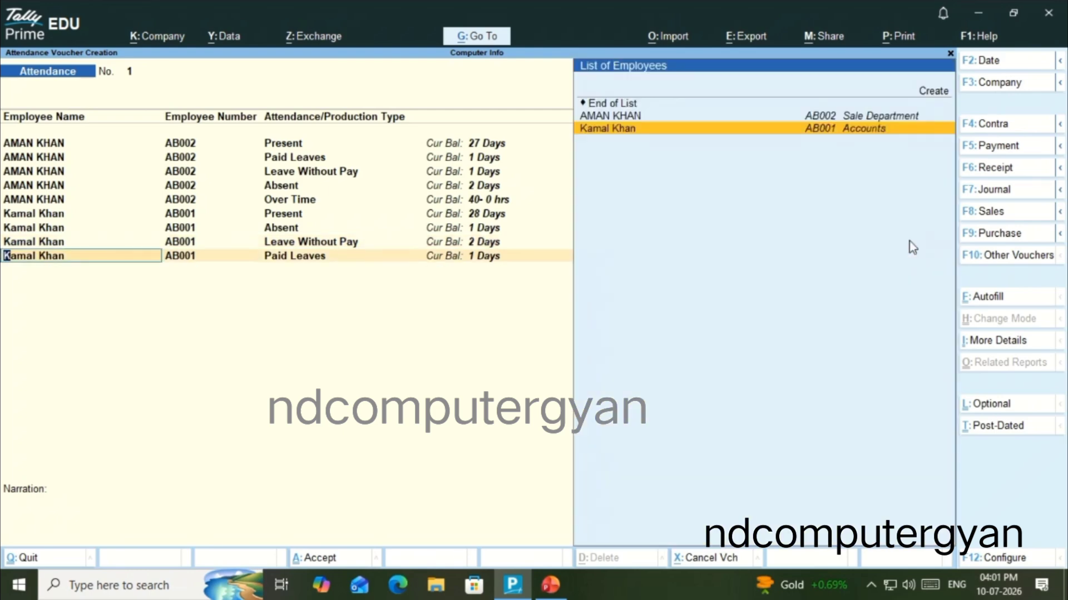
Remove the Accounts employee's Paid Leaves line from the voucher
key("Up")
key("Up")
key("Return")
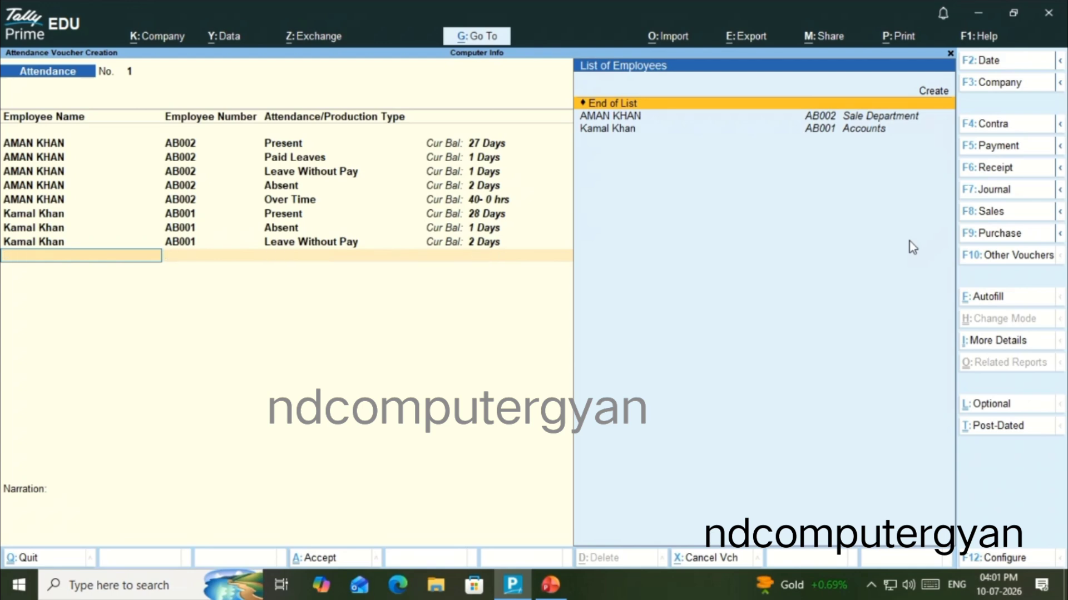
Add an Over Time line of 45 hrs for the Accounts employee
key("Down")
key("Down")
key("Return")
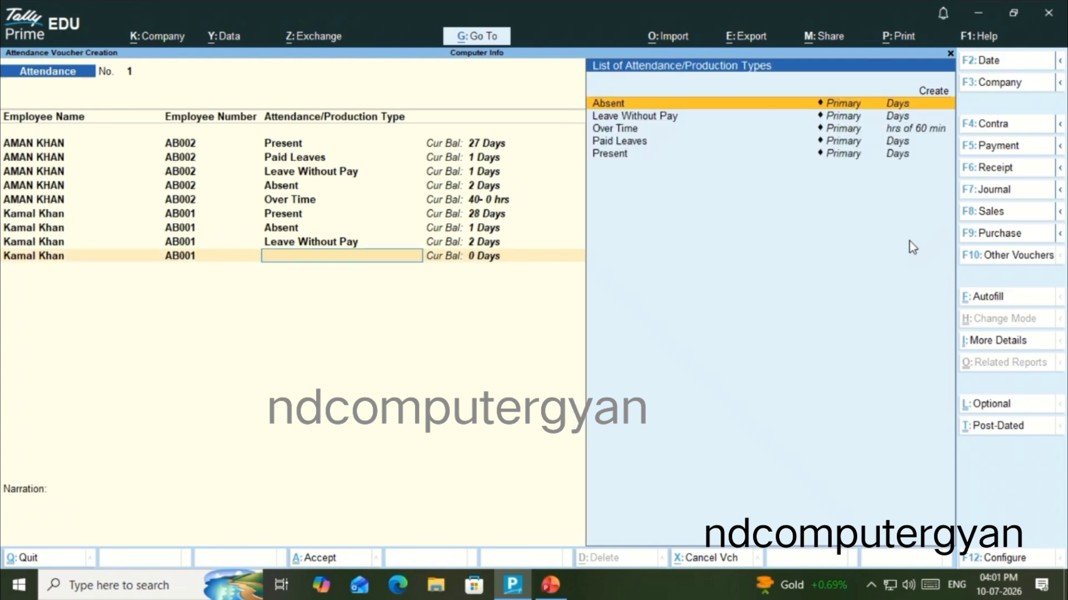
left_click(633, 136)
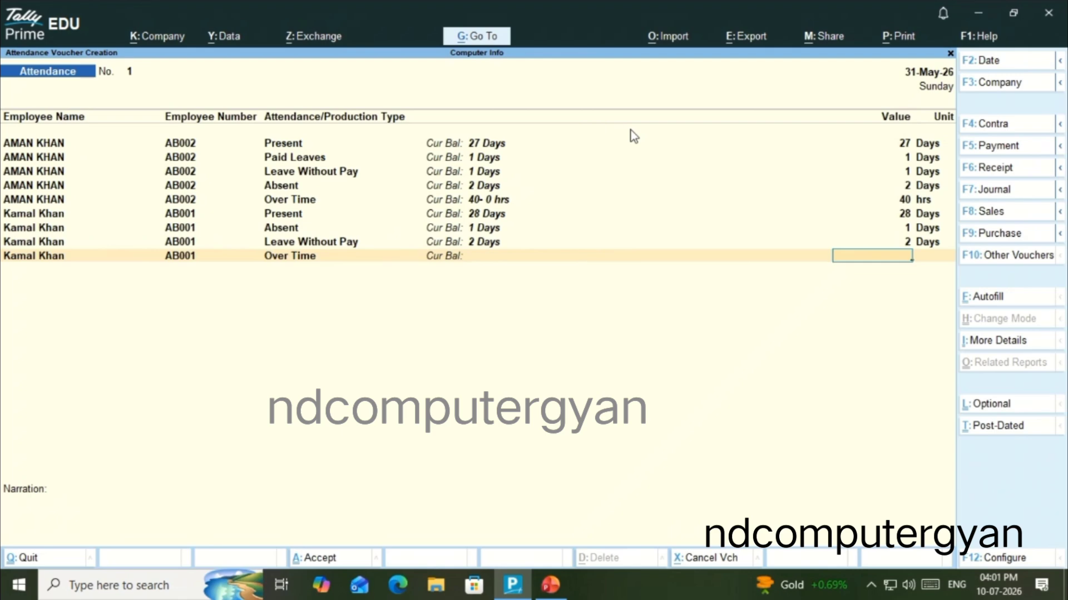
type("45")
key("Return")
key("Return")
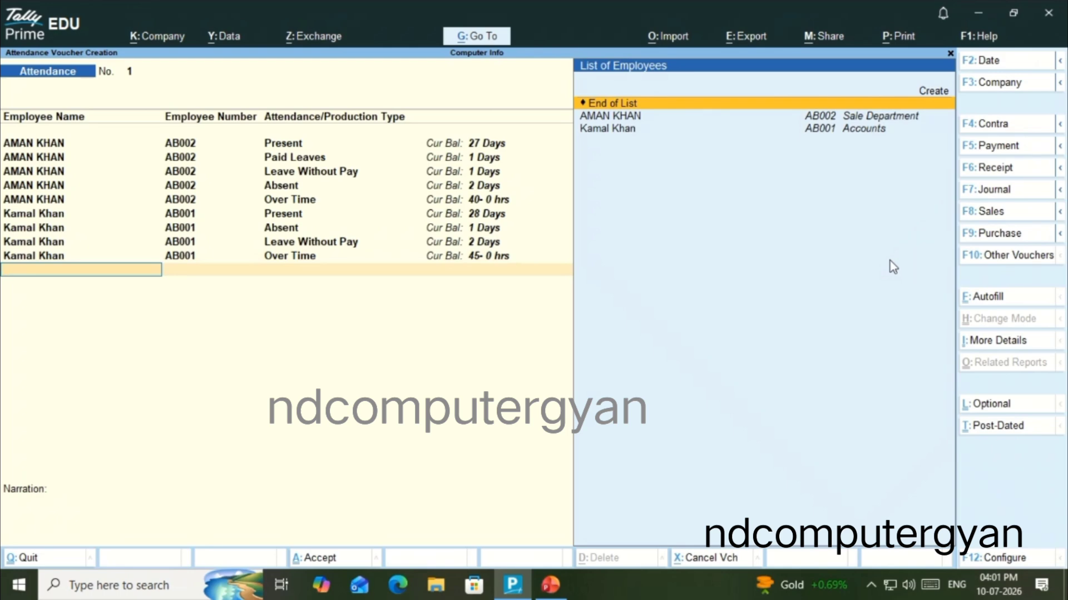
Finish the employee entries and enter the narration "Attendance for the month of may 2026"
key("Return")
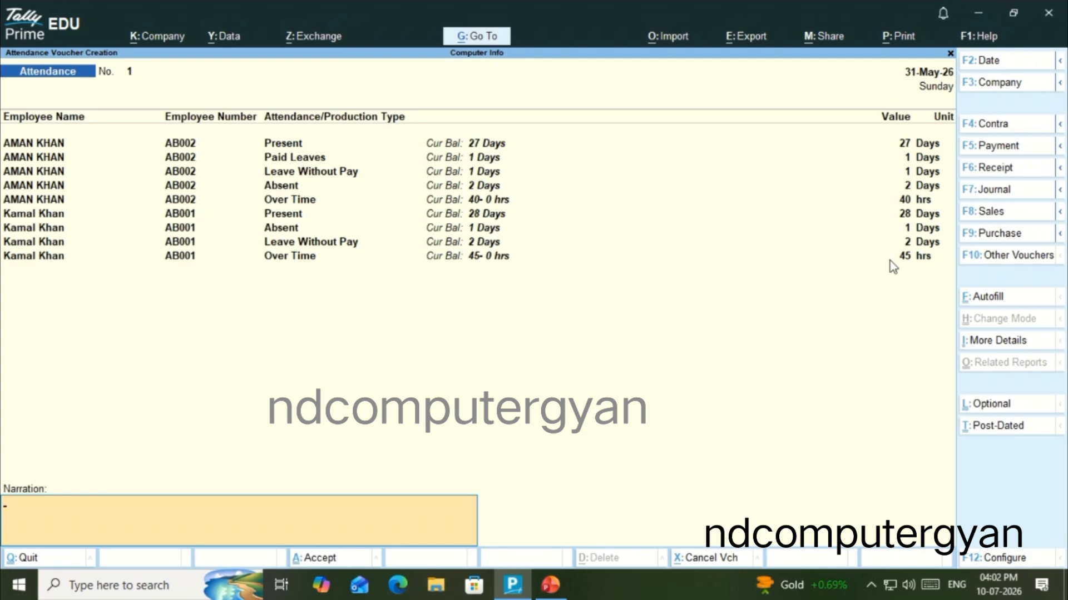
type("ATT")
key("BackSpace")
key("BackSpace")
type("TT")
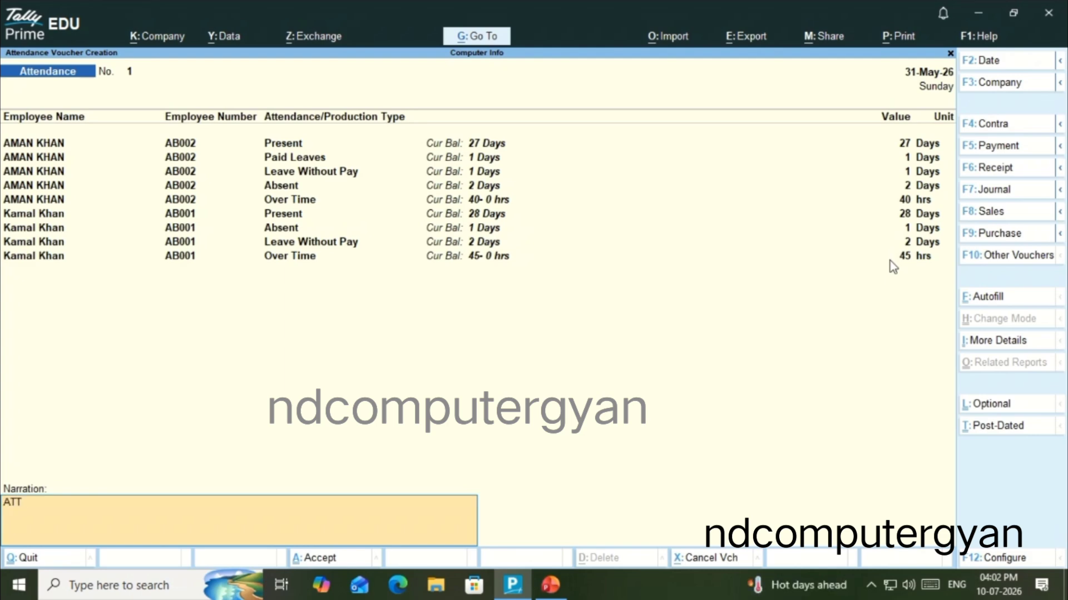
key("BackSpace")
key("BackSpace")
type("ttendance for the month of")
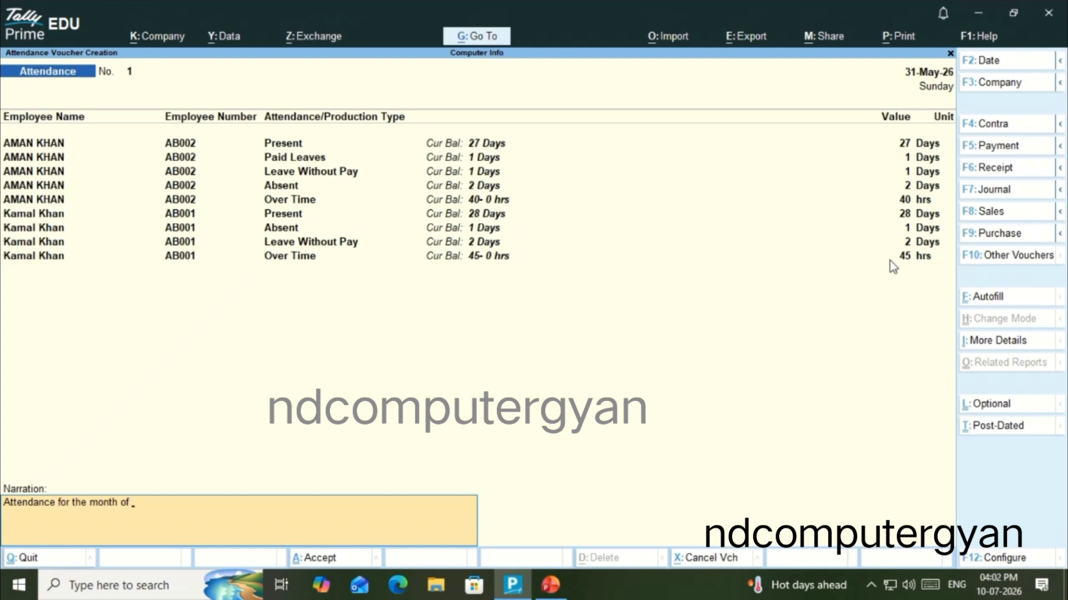
type(" mayb")
key("BackSpace")
type("2026")
key("Return")
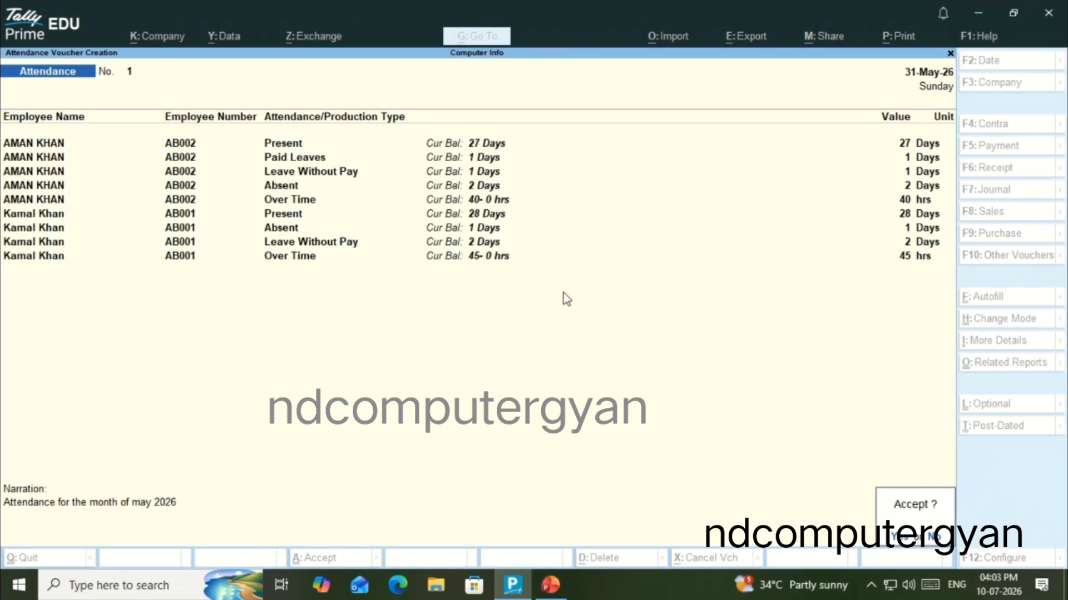
Decline saving the manually filled attendance voucher and quit it, discarding its entries
left_click(936, 544)
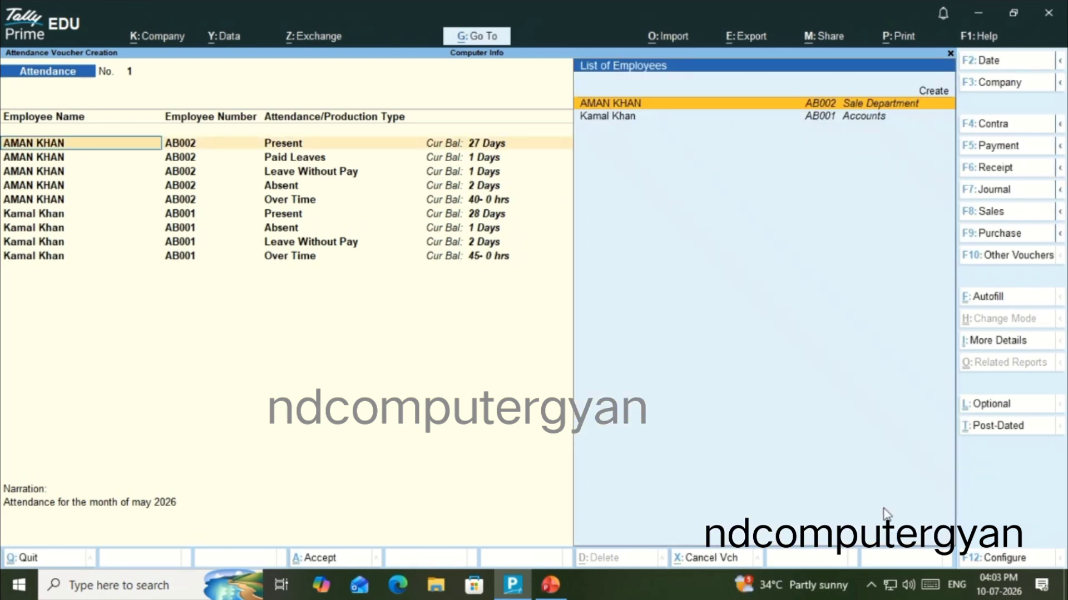
key("Escape")
key("Return")
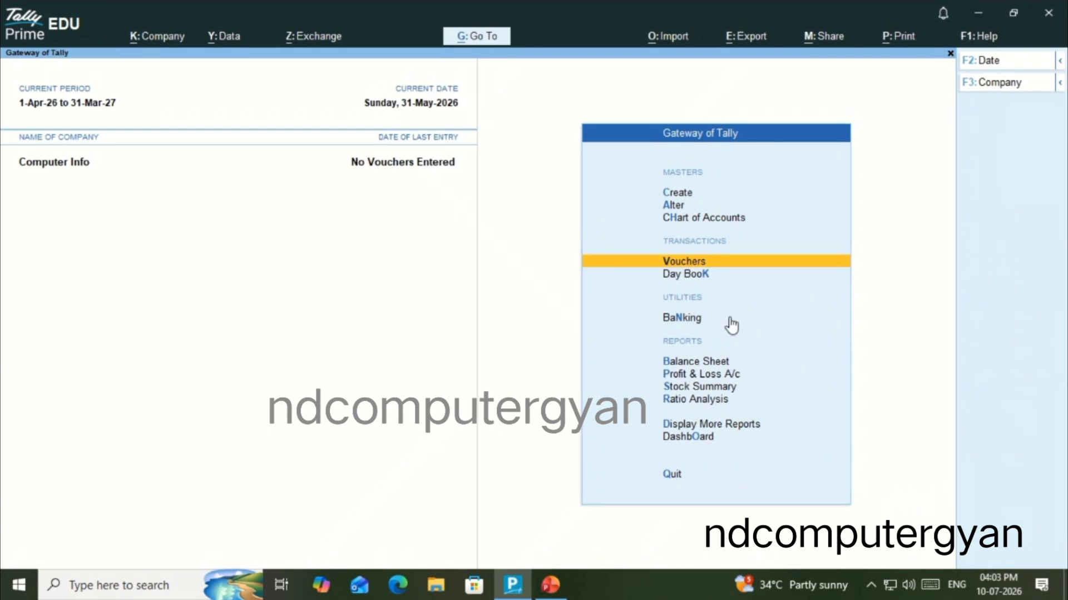
Reopen attendance voucher creation and start an Attendance Autofill dated 31-5-2026 for All Items
left_click(752, 266)
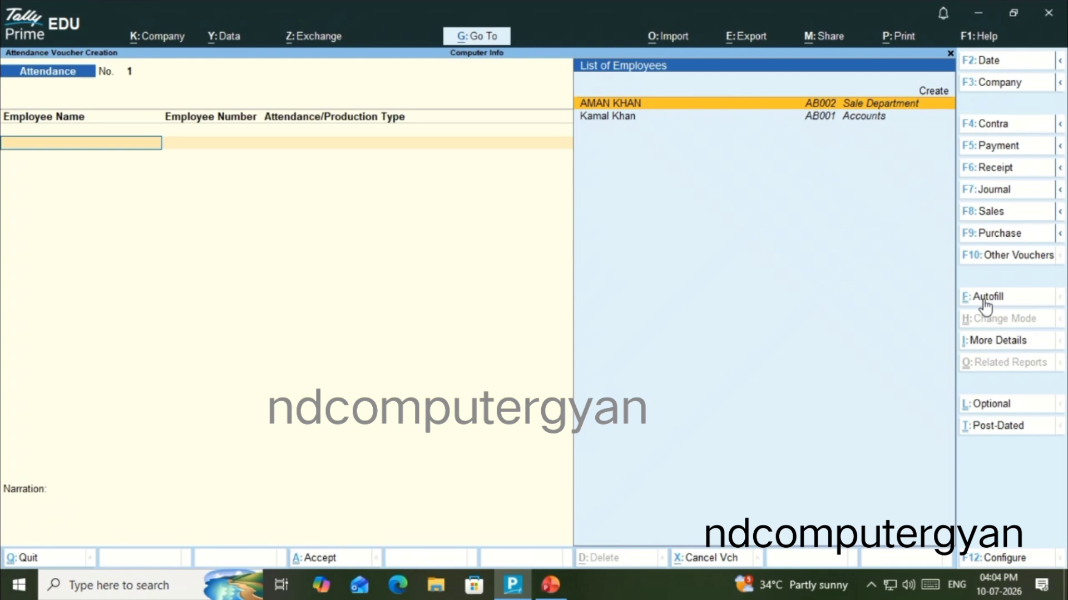
key("ctrl+f")
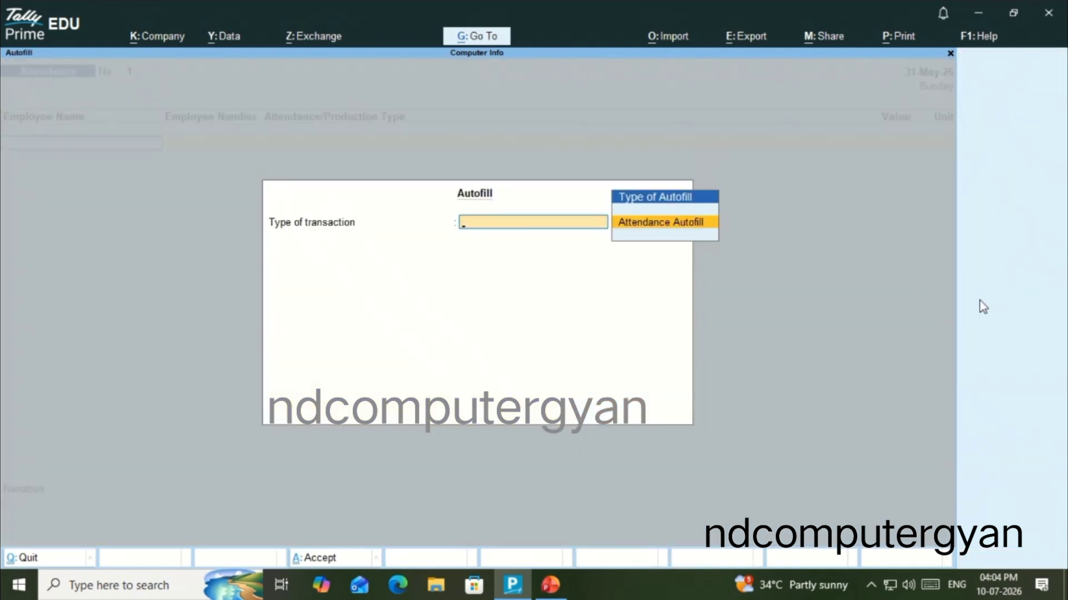
left_click(633, 230)
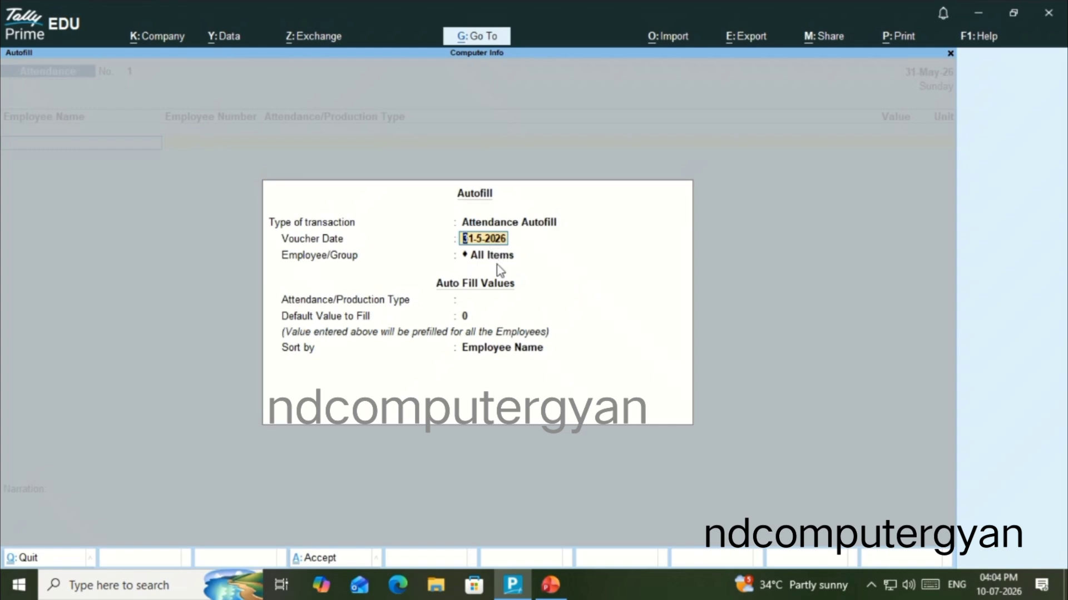
key("Return")
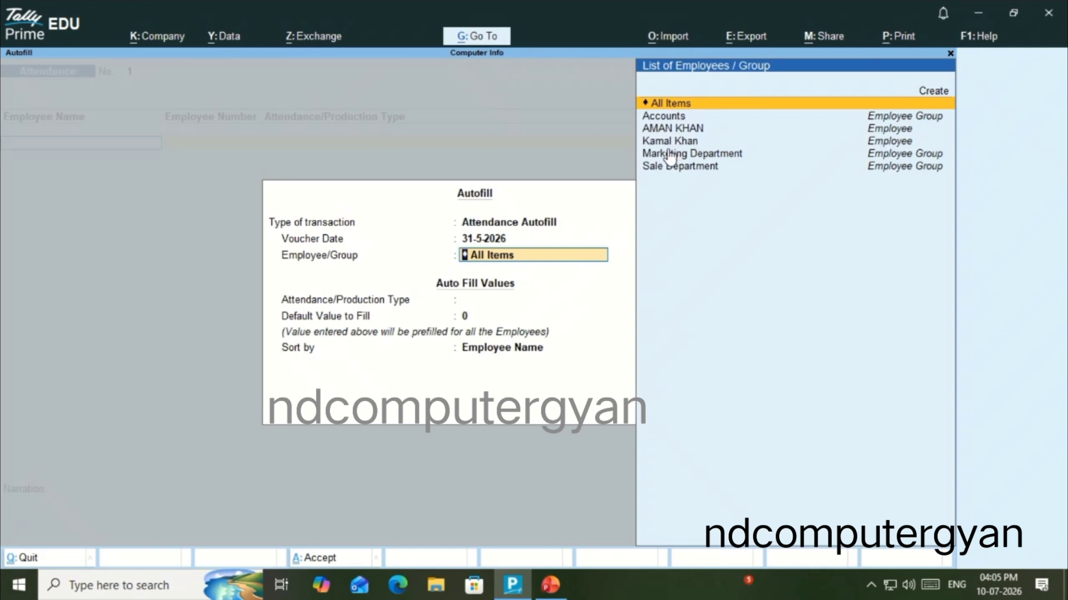
key("Down")
key("Down")
key("Down")
key("Down")
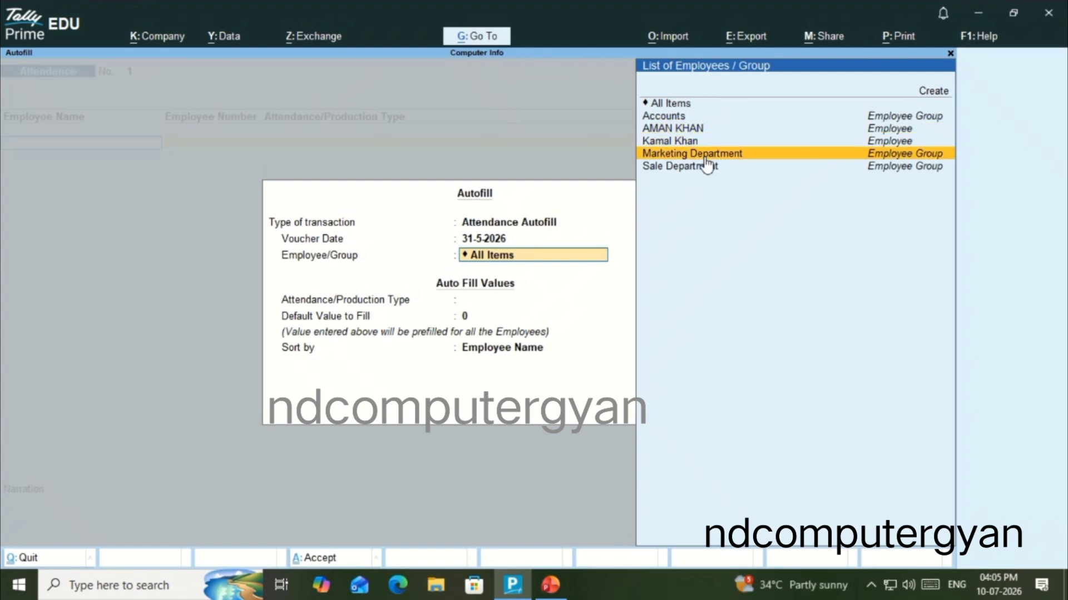
key("Up")
key("Up")
key("Up")
key("Up")
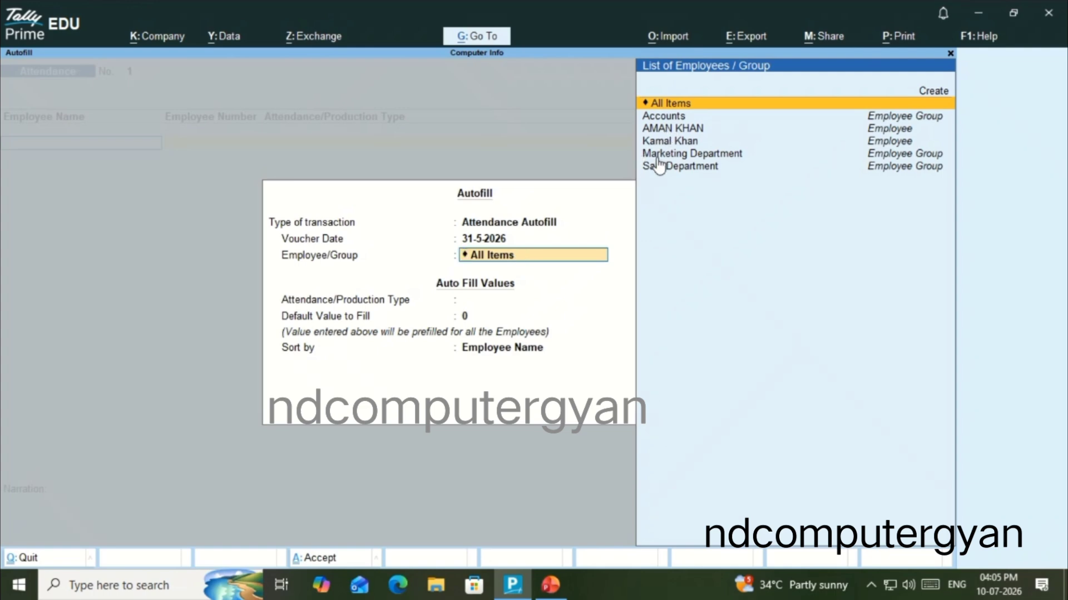
key("Return")
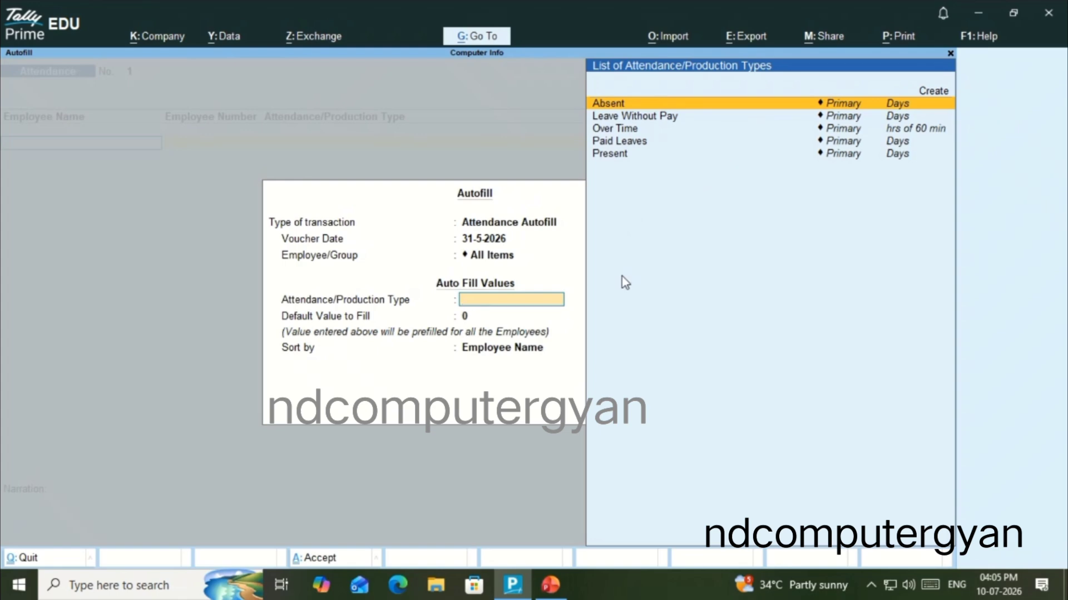
Autofill the attendance type Present with a default value of 31, sorted by Employee Name
key("Down")
key("Down")
key("Down")
key("Down")
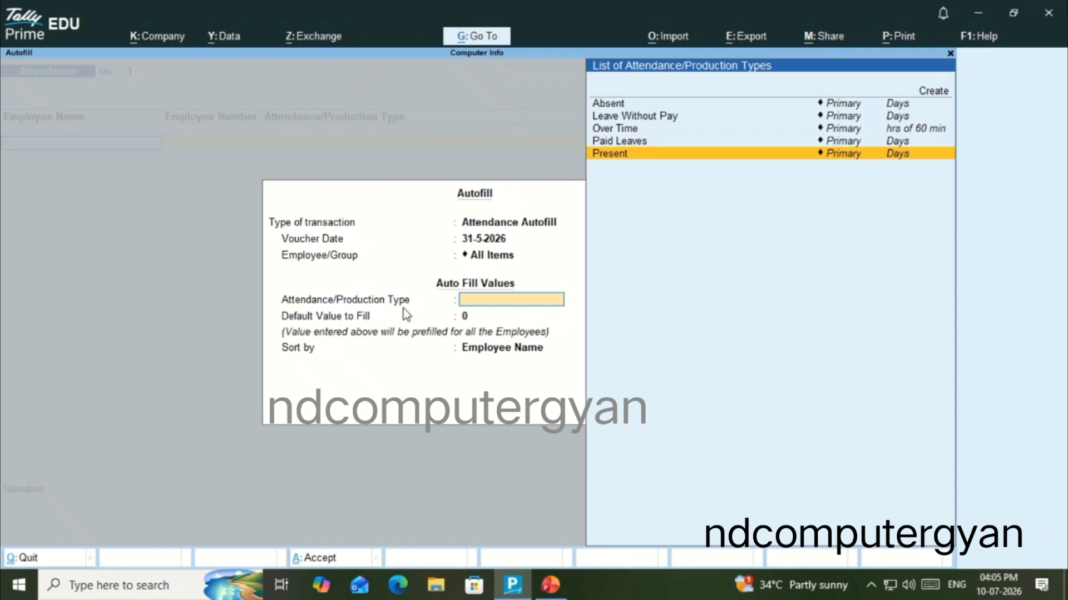
key("Return")
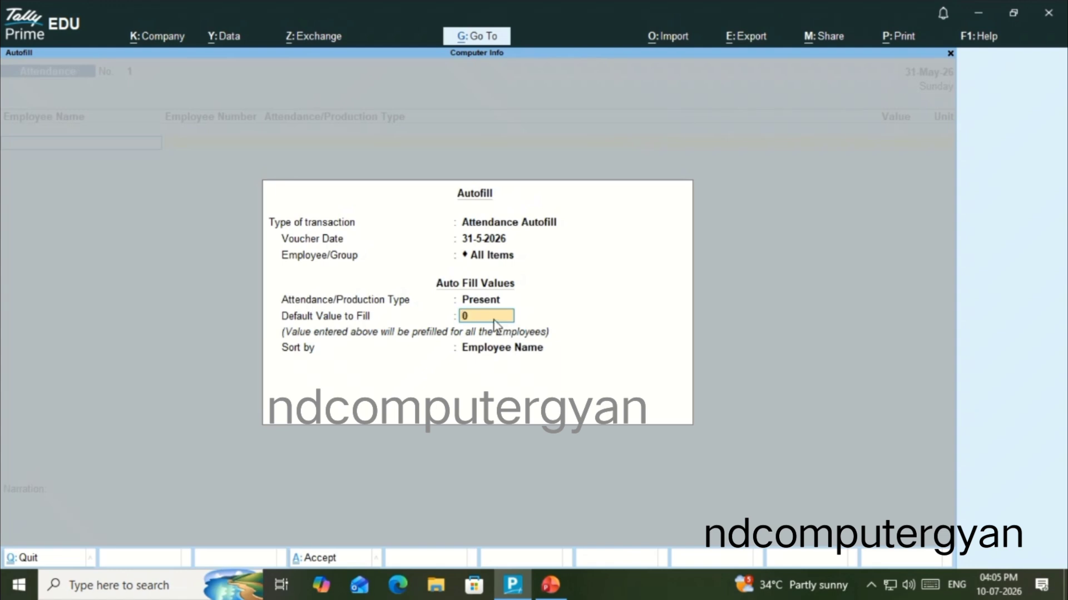
type("31")
key("Return")
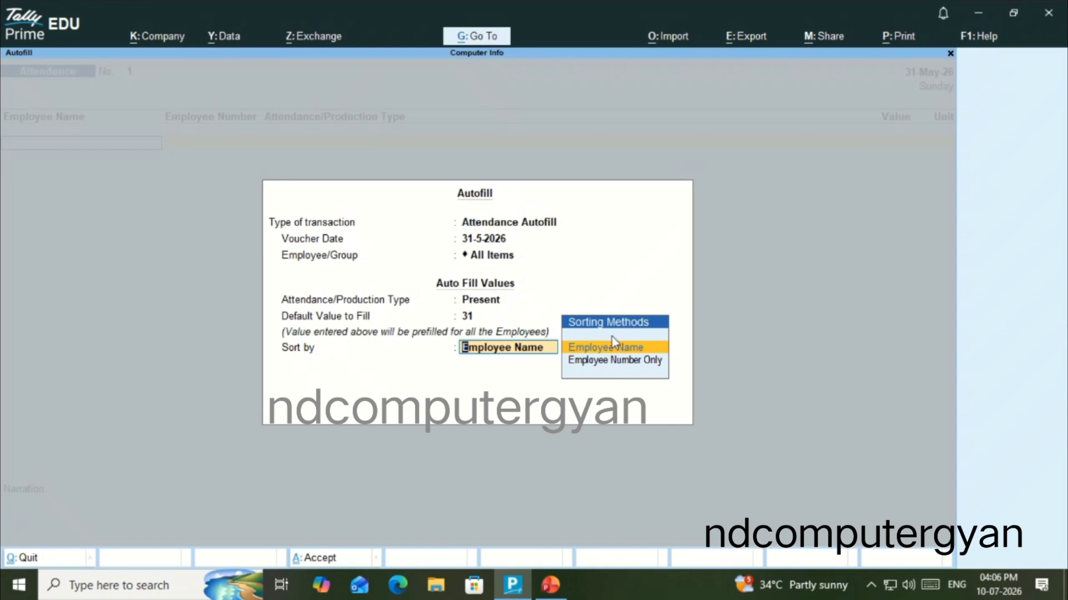
left_click(648, 350)
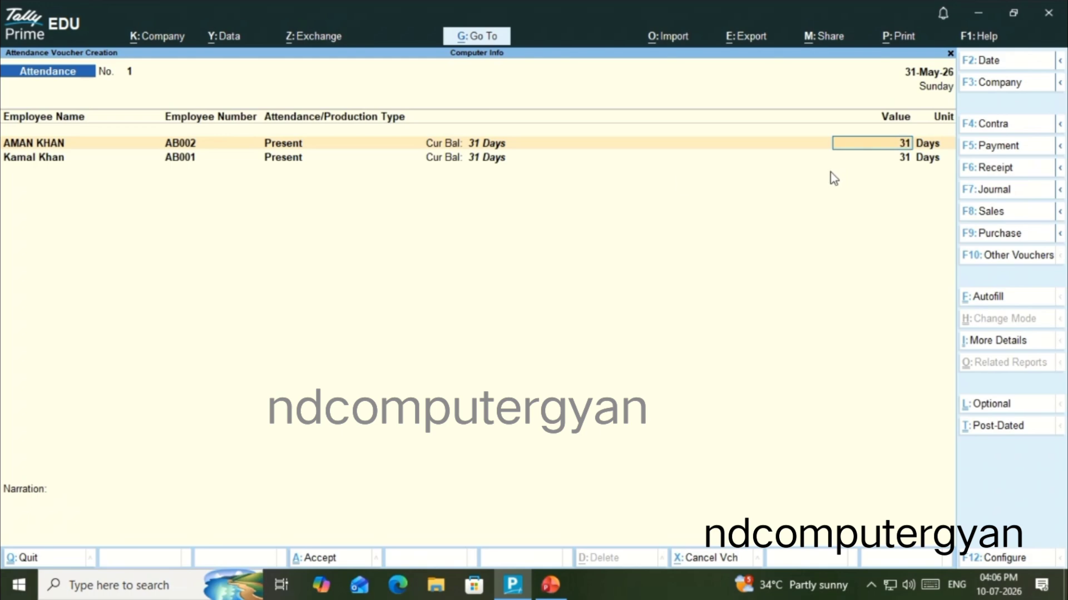
Set the Present values to 28 days for the Sale Department employee and 27 days for the Accounts employee
key("Return")
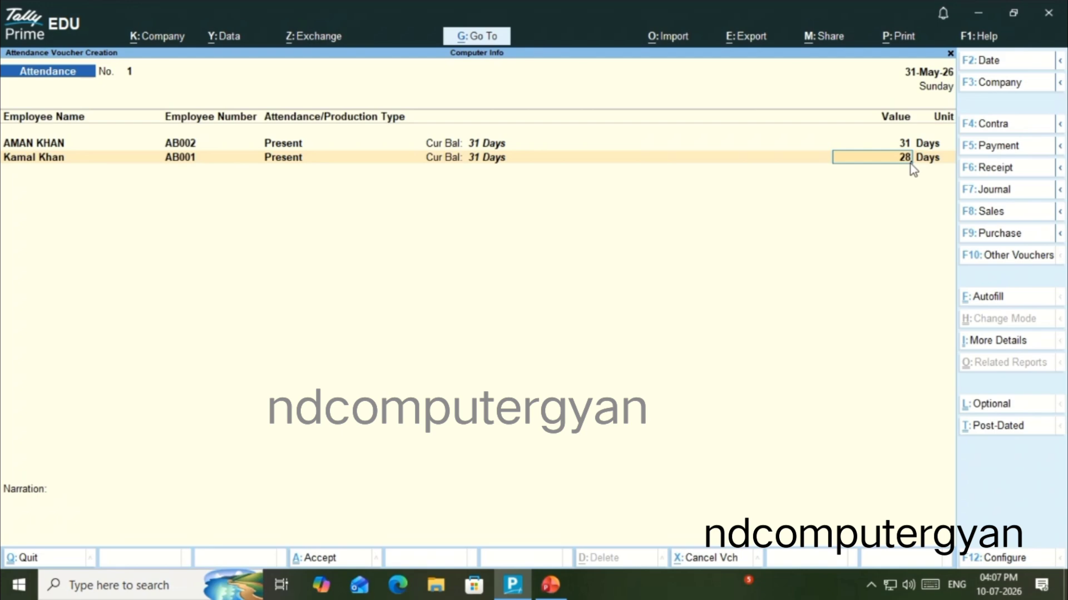
key("Return")
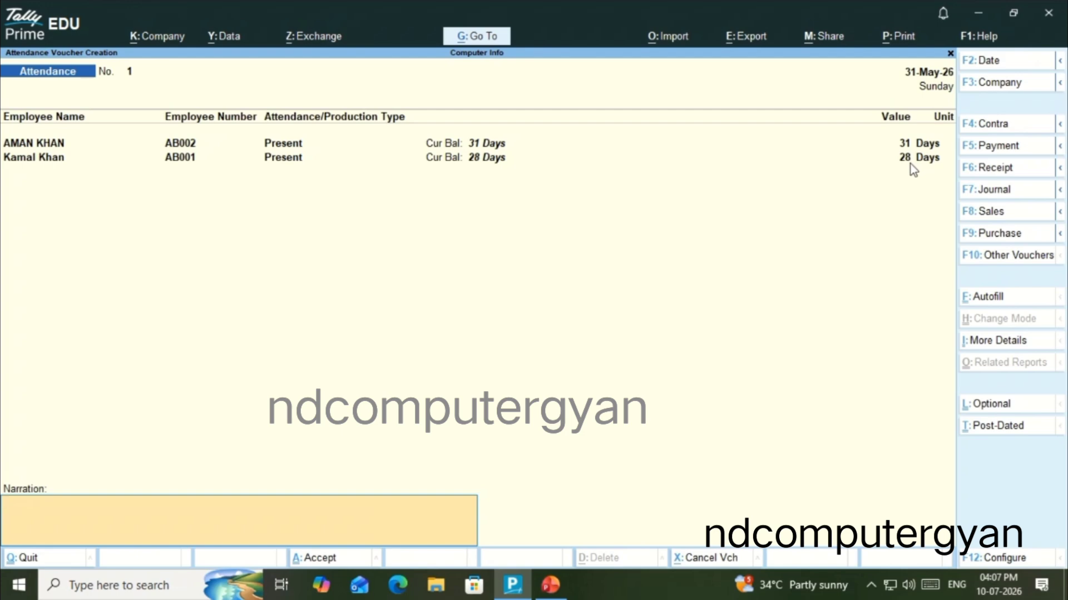
key("Up")
key("Up")
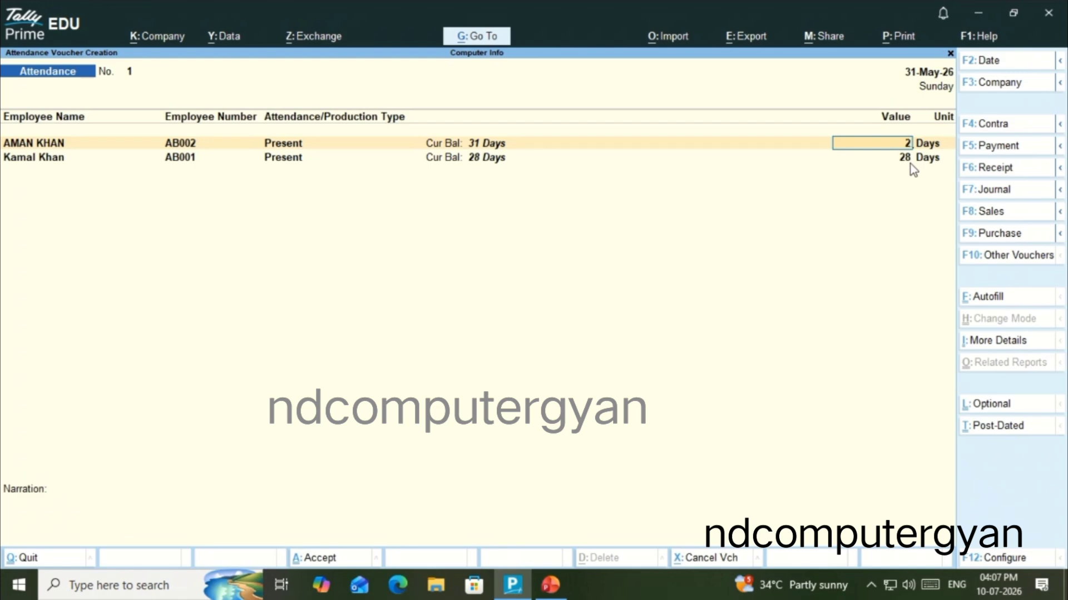
key("Return")
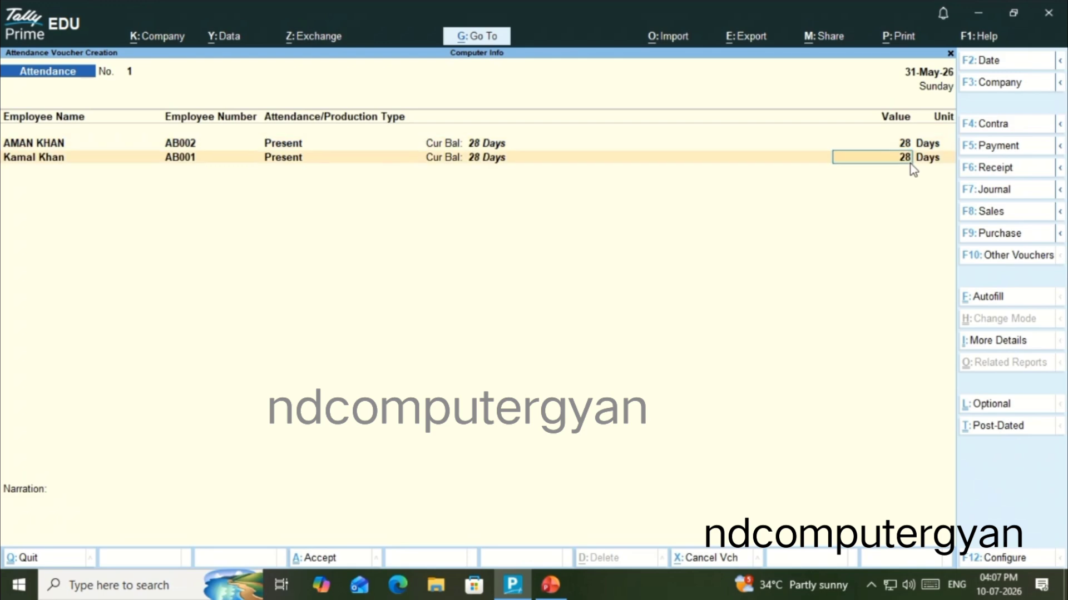
type("27")
key("Return")
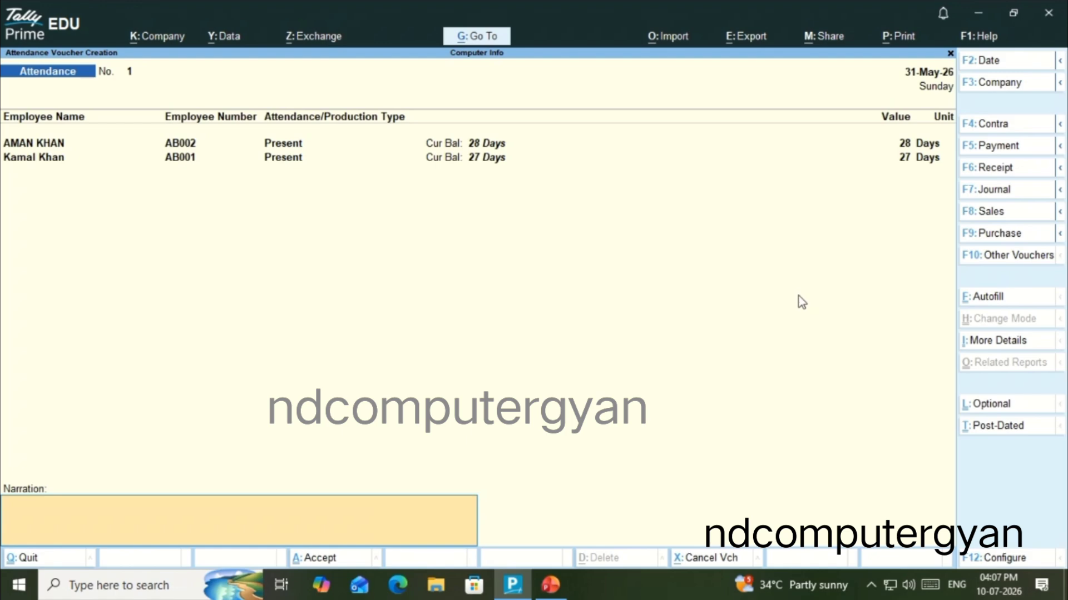
Enter a narration beginning with "Attendance" and save the Present voucher
type("att")
key("BackSpace")
type("Attendance")
key("Return")
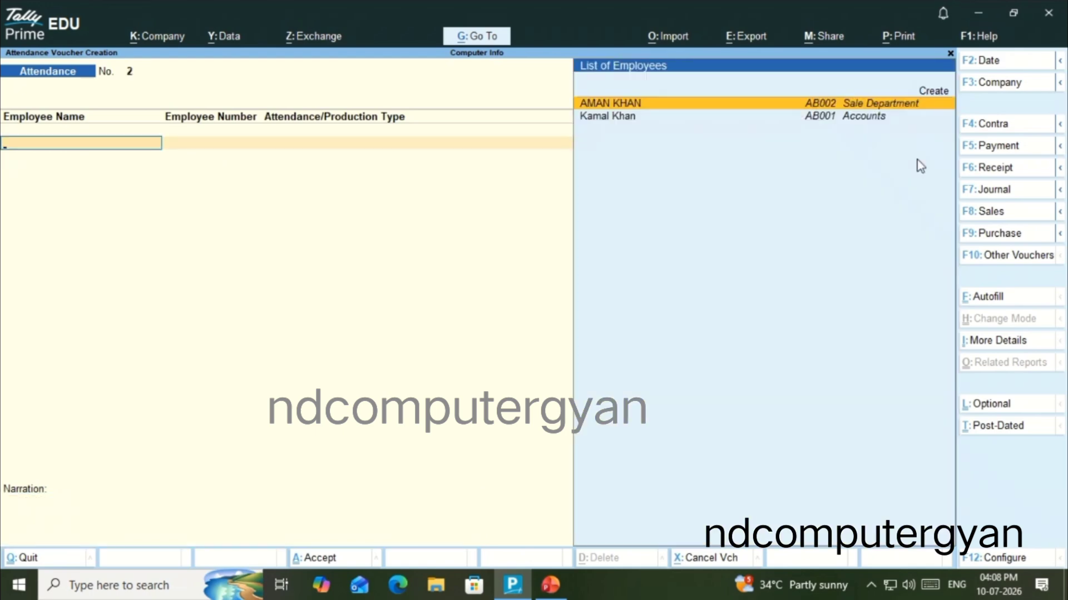
Autofill a second voucher dated 31-5-2026 with type Absent for All Items, default value 0, sorted by Employee Name
left_click(990, 301)
left_click(664, 223)
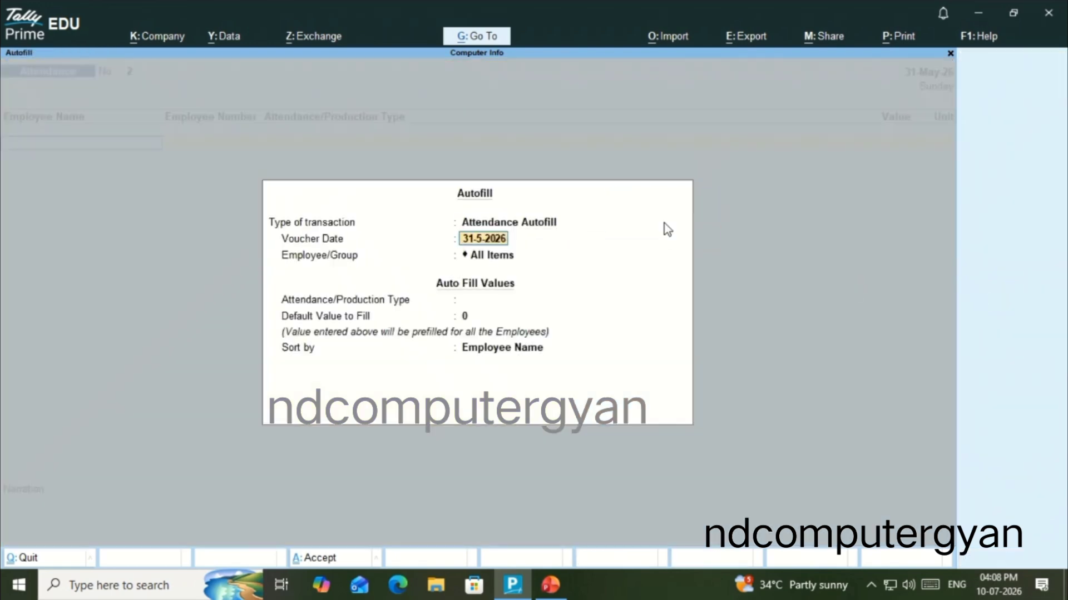
key("Return")
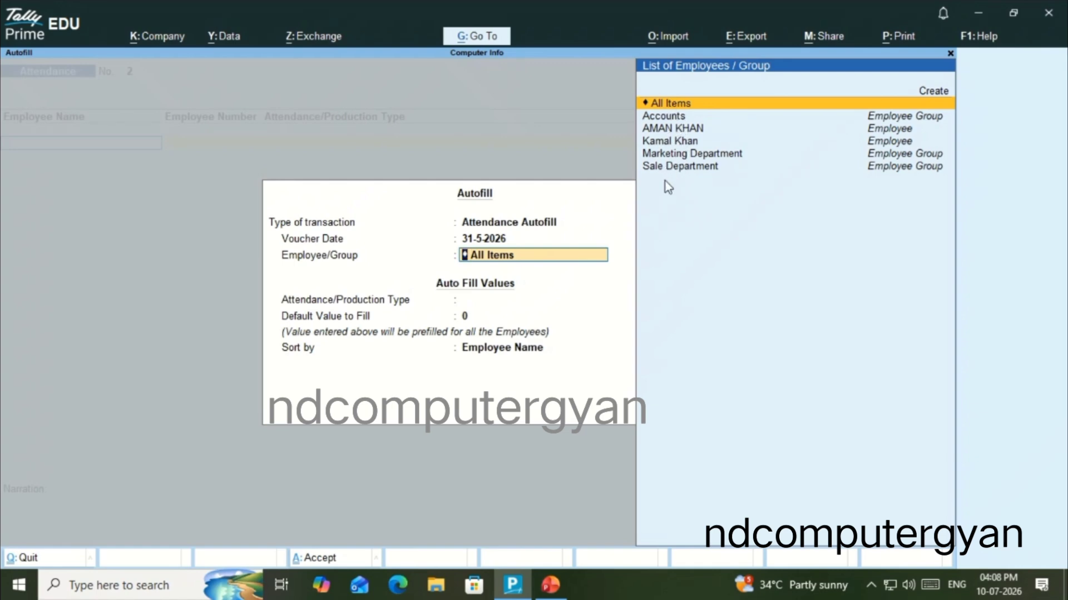
key("Return")
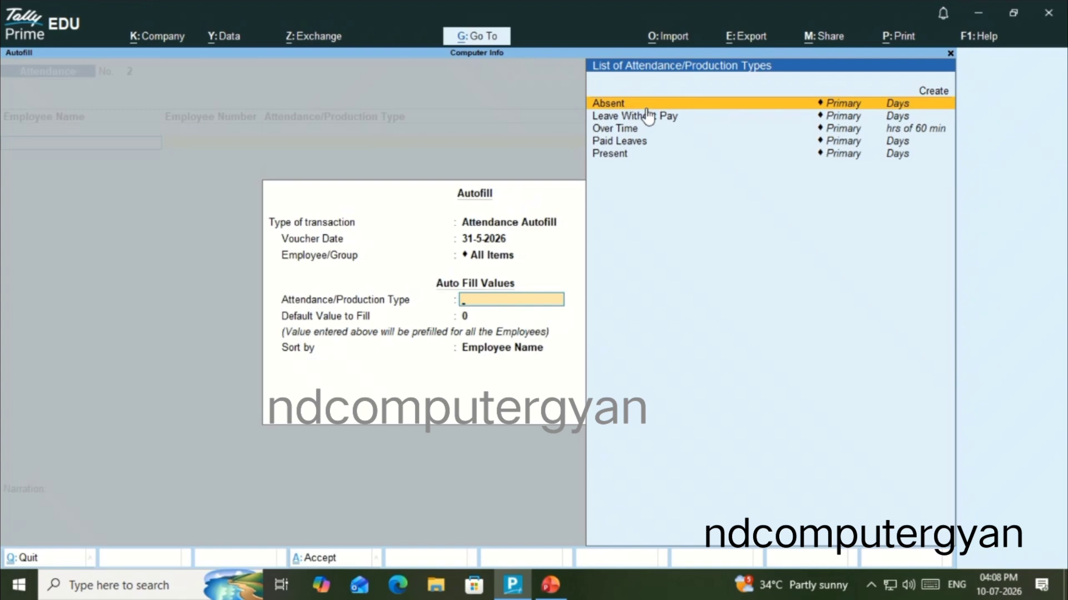
key("Return")
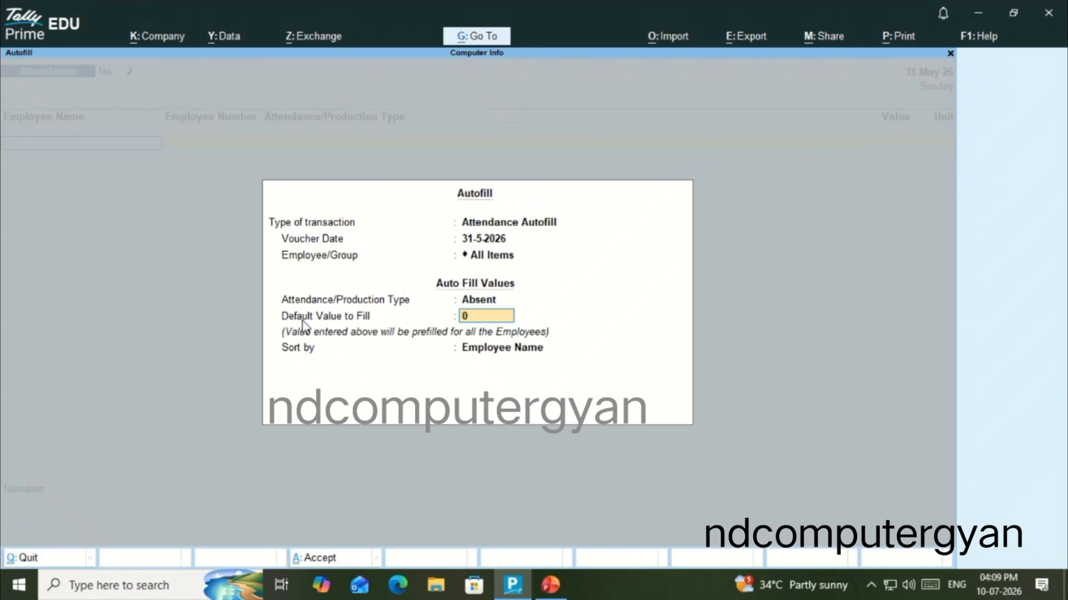
key("Return")
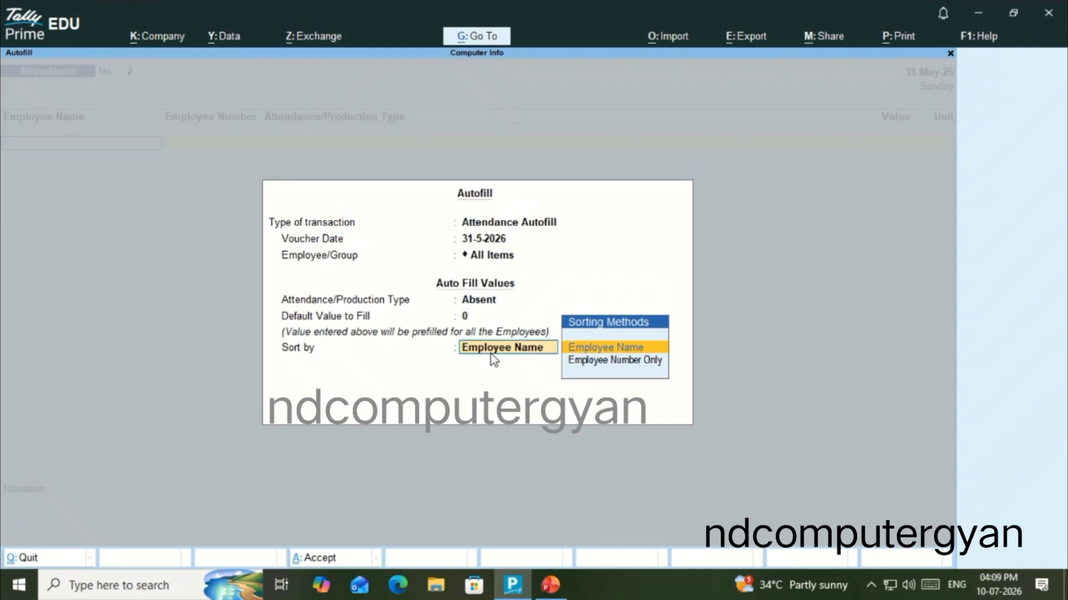
key("Return")
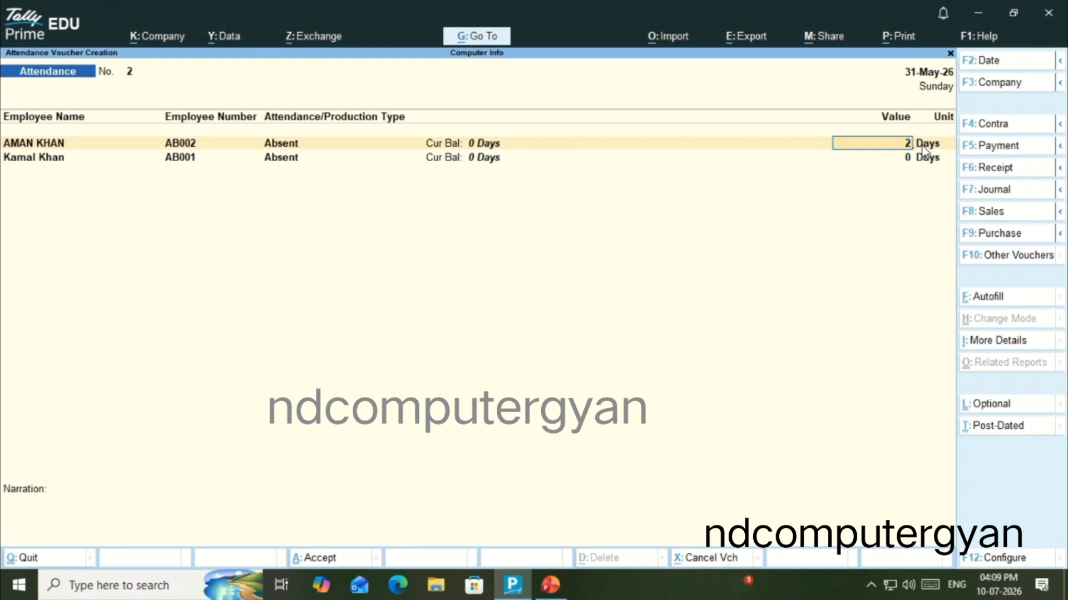
Set the Absent values to 2 days for the Sale Department employee and 3 days for the Accounts employee
key("Return")
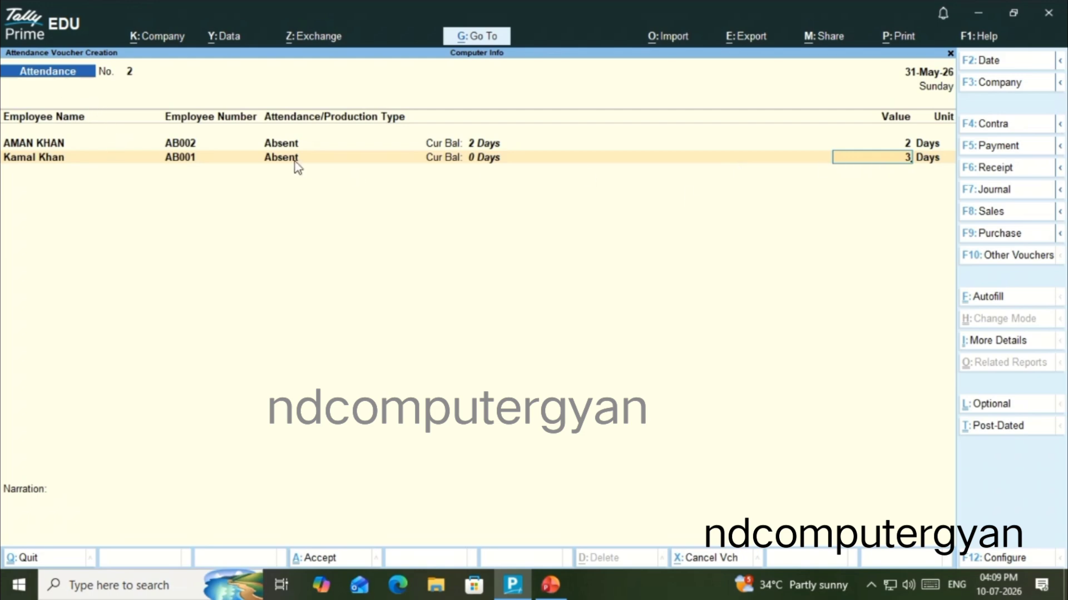
key("Return")
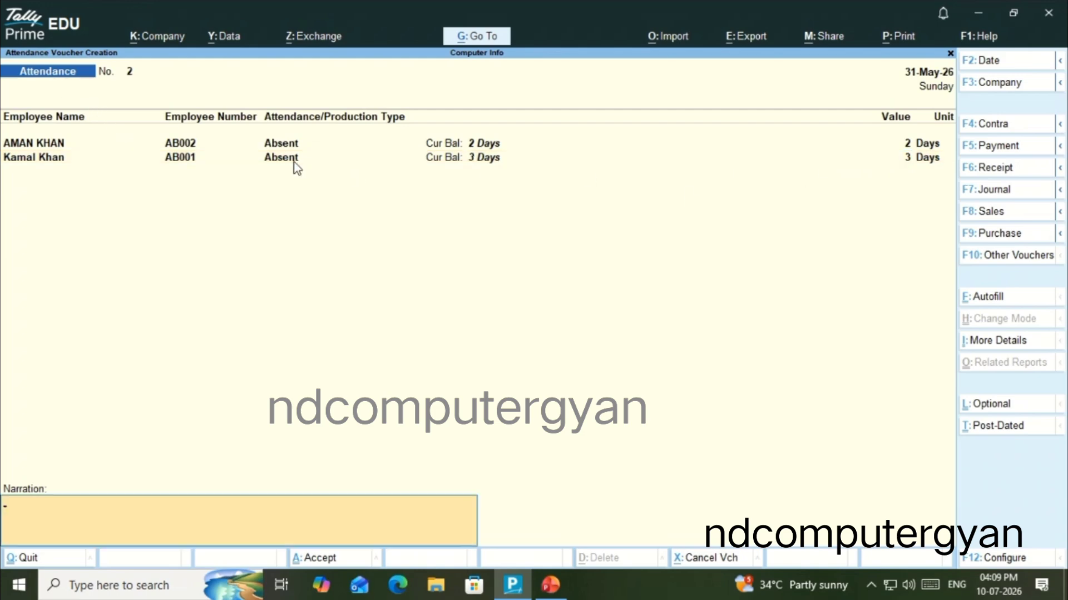
Enter the narration "Attendance for the month of may 2026" and save the Absent voucher
type("Attendance for the month")
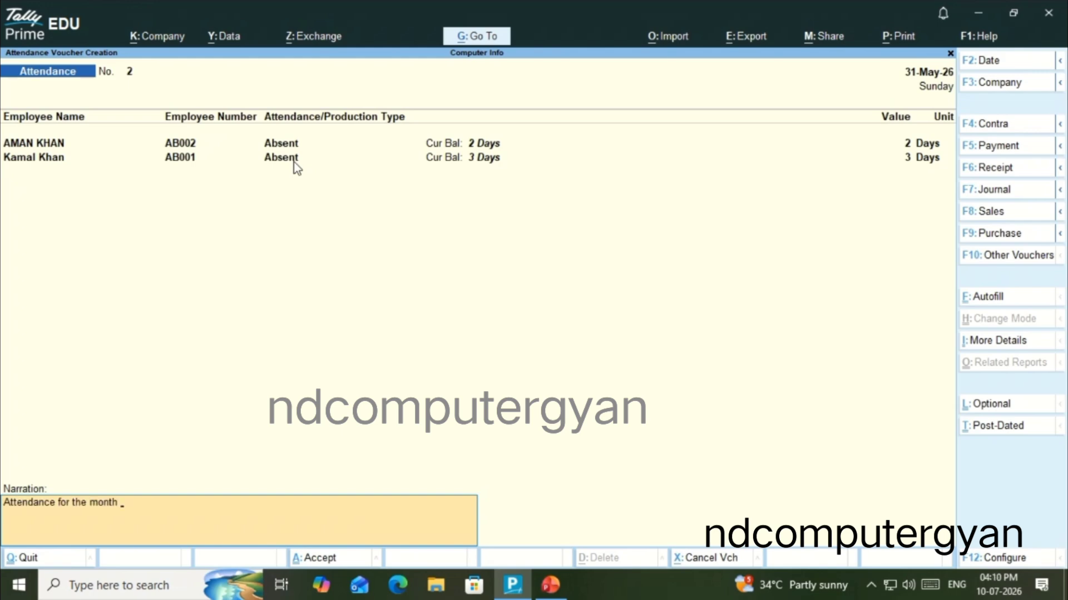
type(" of may 2026")
key("Return")
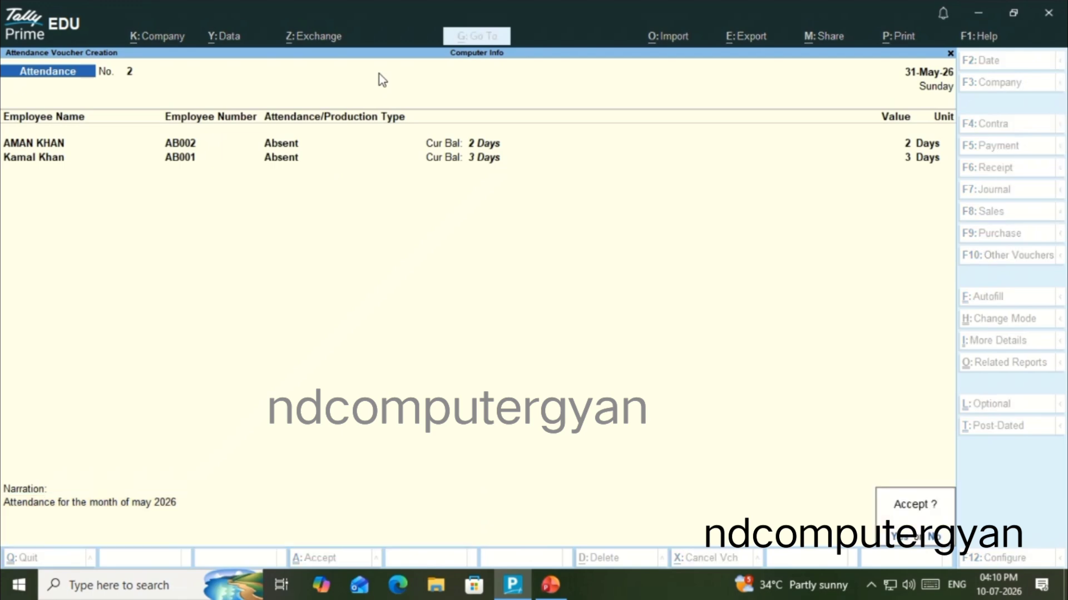
key("Return")
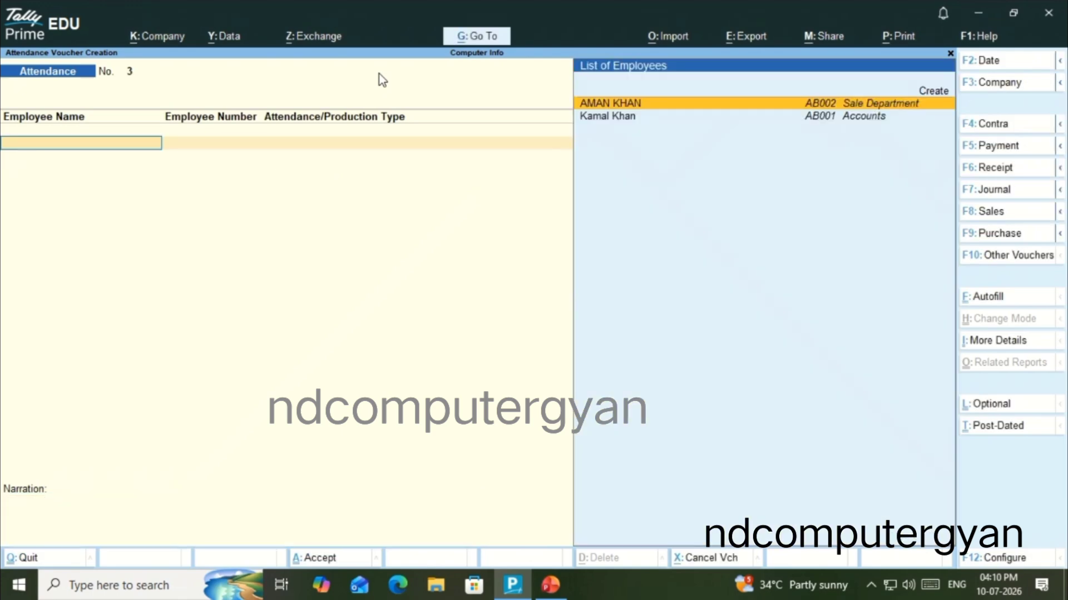
Autofill a third attendance voucher dated 31-5-2026 with type Leave Without Pay for All Items, default value 0, sorted by Employee Name
left_click(982, 299)
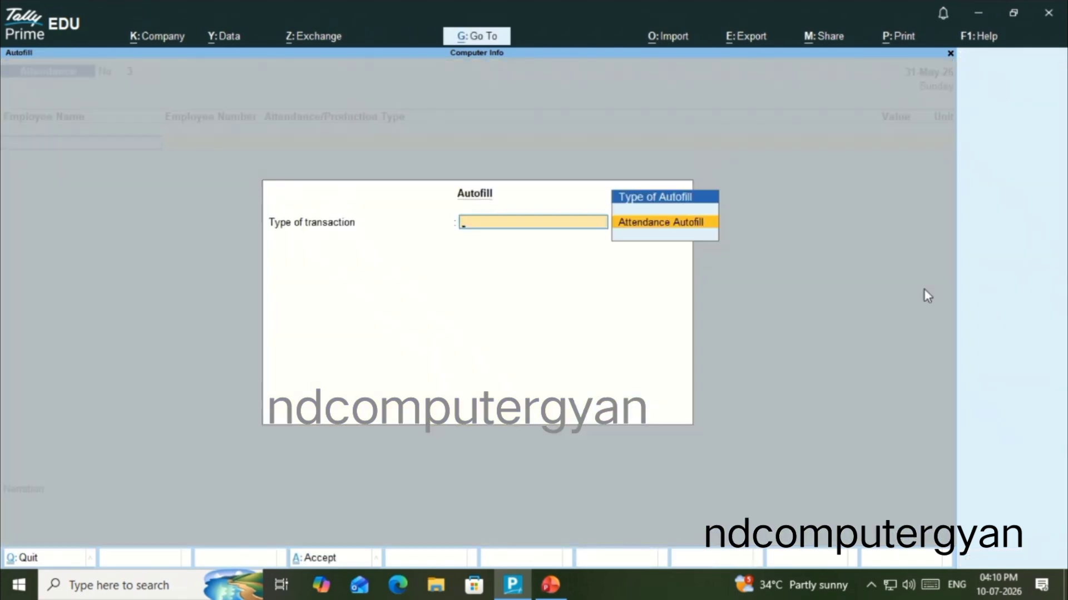
left_click(661, 237)
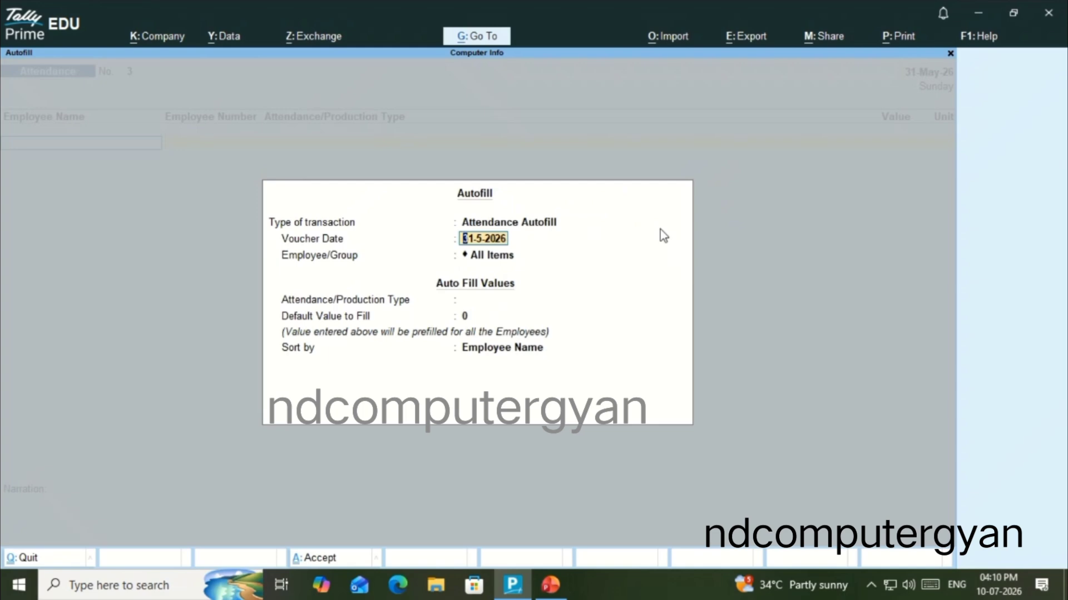
key("Return")
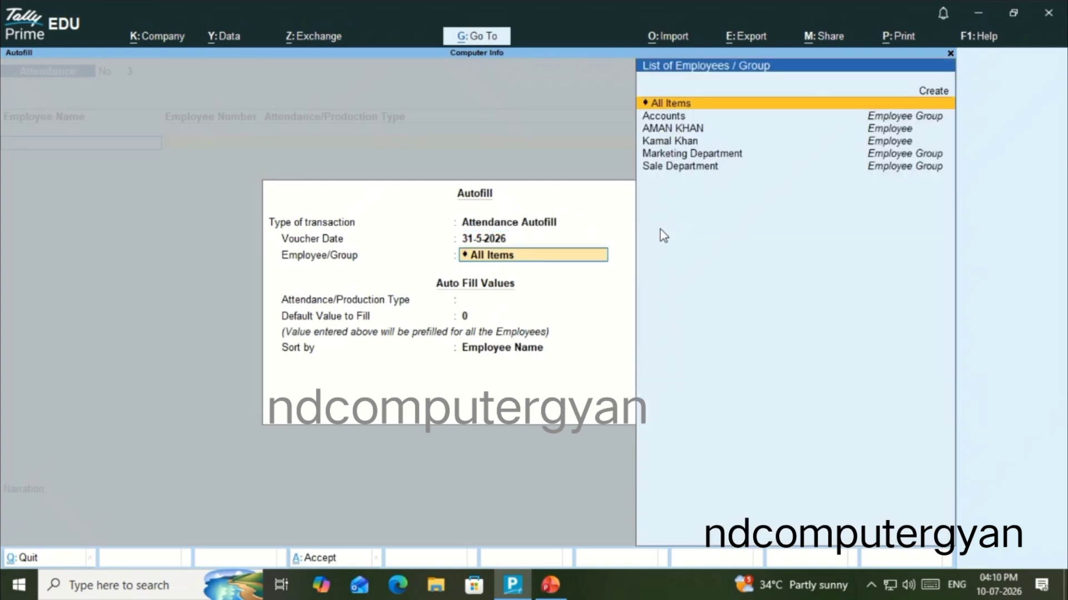
key("Return")
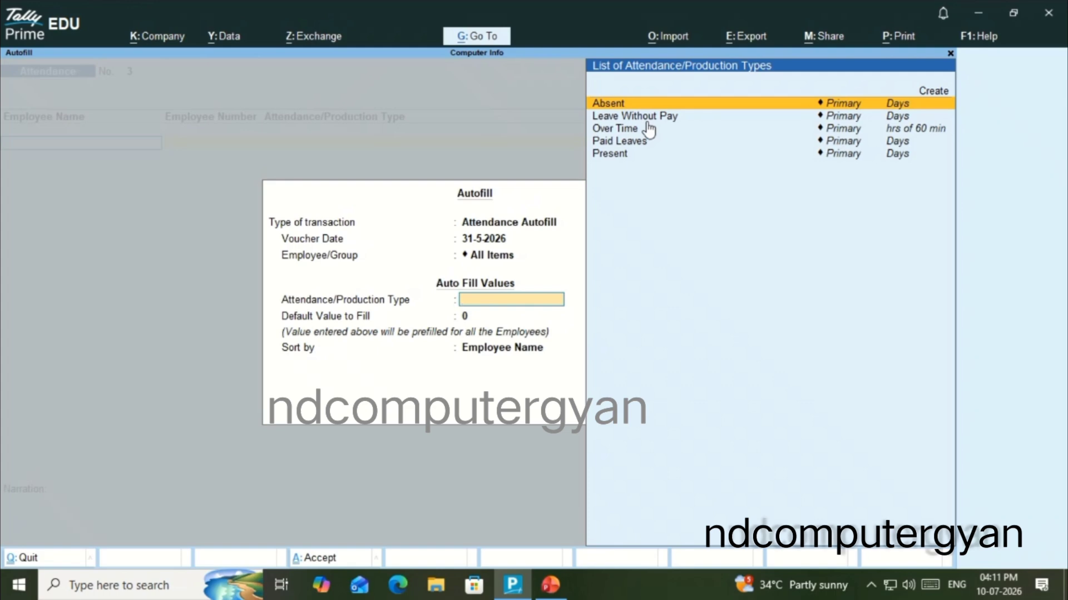
key("Down")
key("Return")
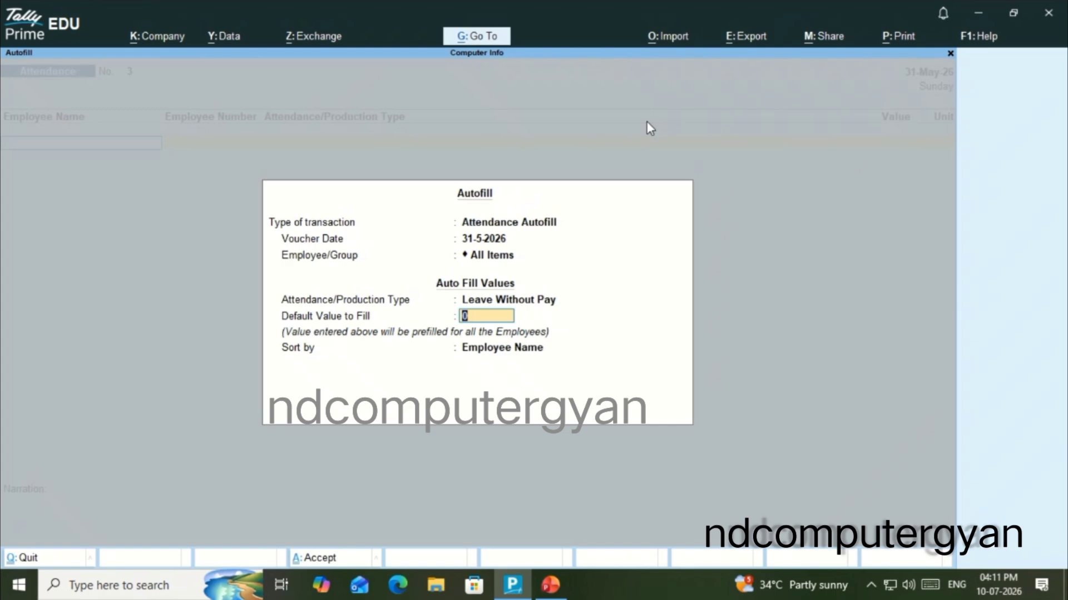
key("Return")
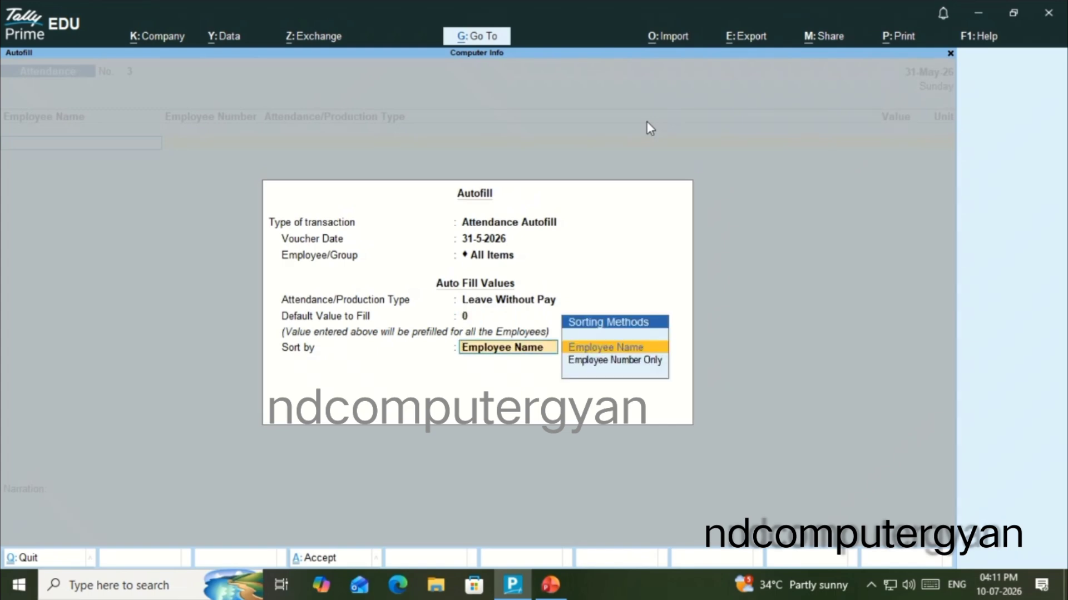
key("Return")
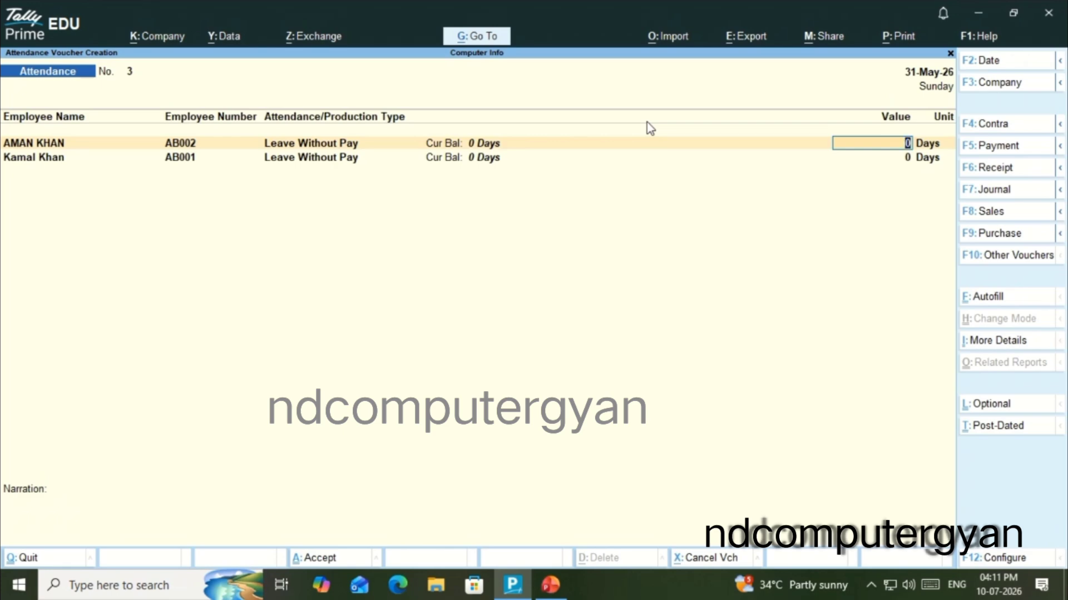
Set Leave Without Pay to 1 day for both employees and save the voucher with a blank narration
type("1")
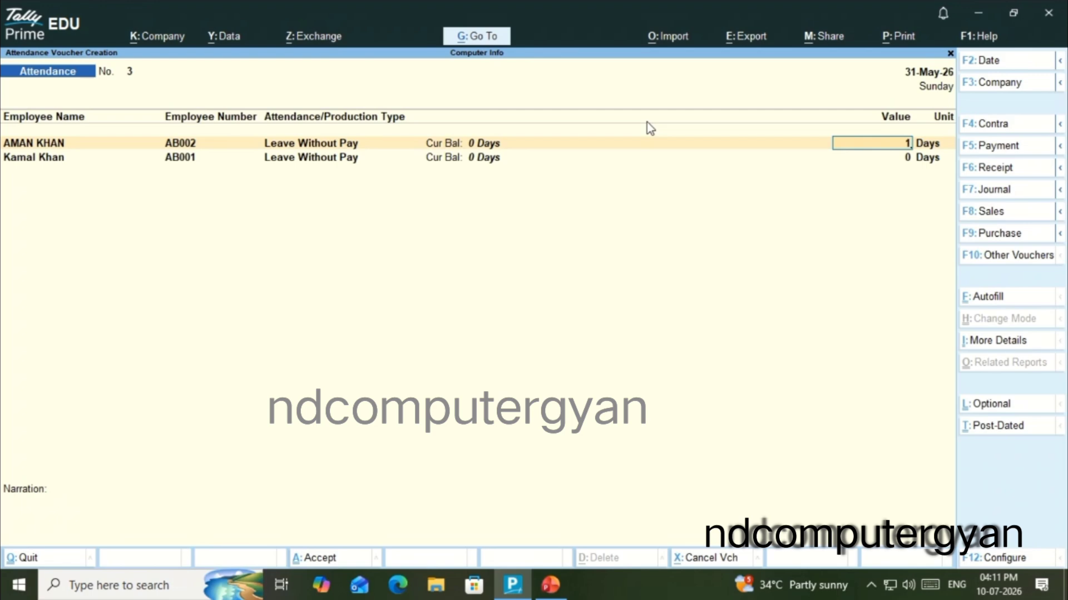
key("Return")
type("1")
key("Return")
key("Return")
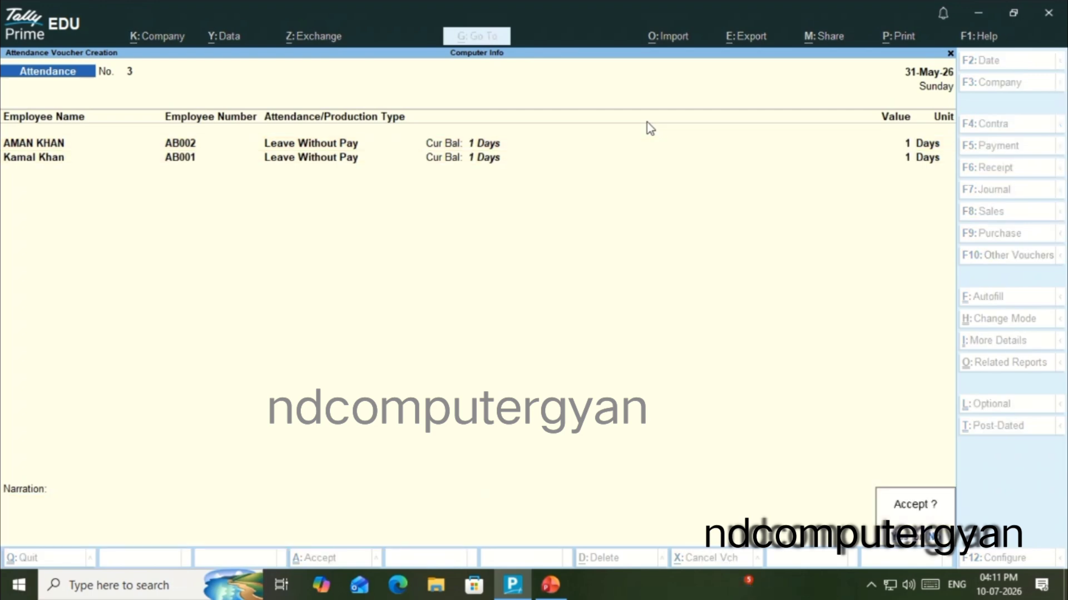
key("Escape")
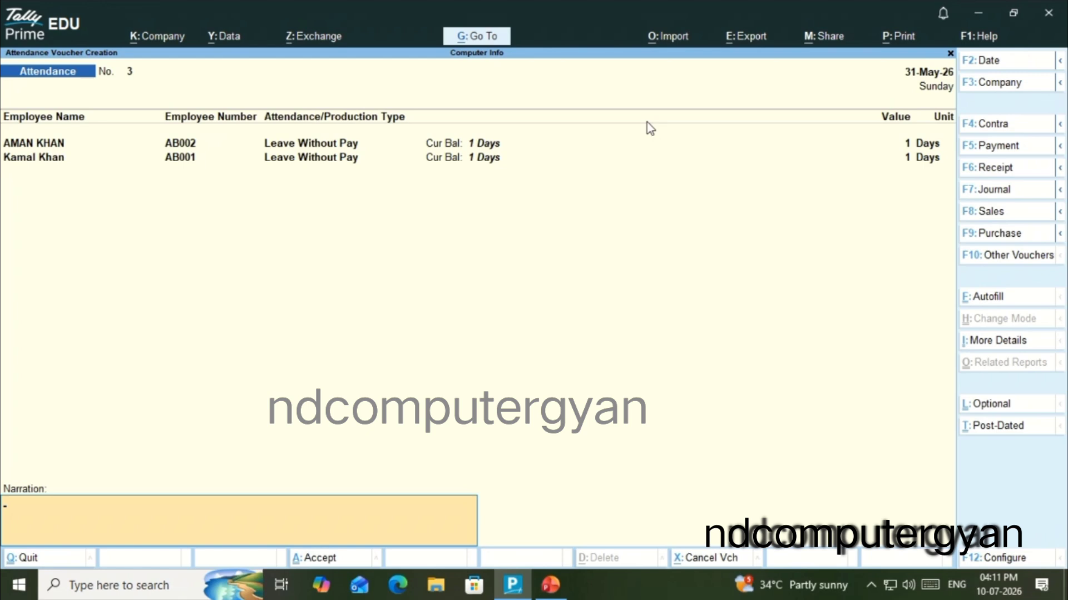
key("Return")
key("Return")
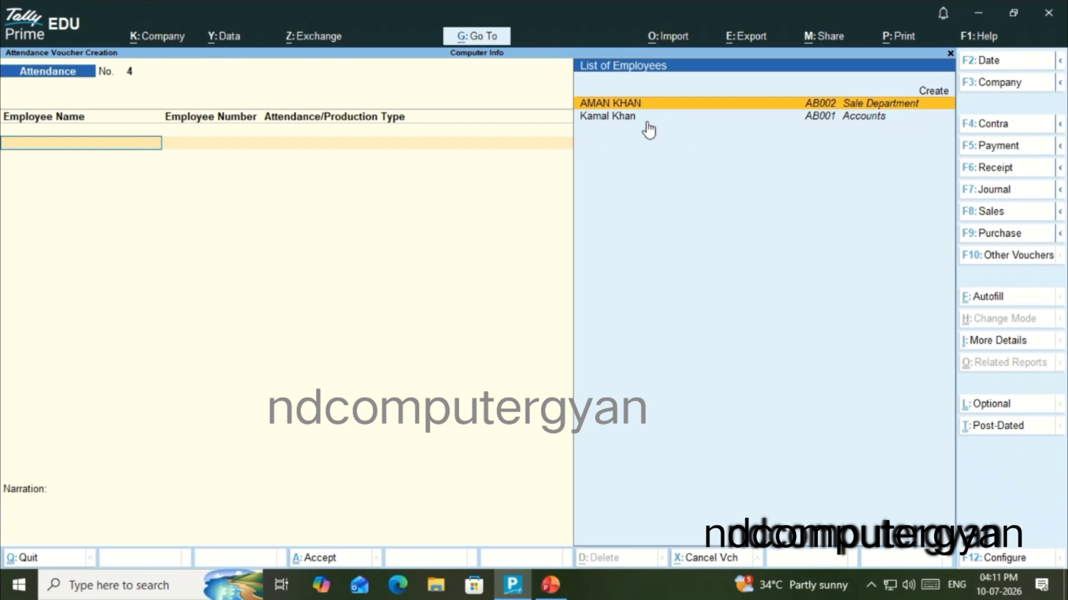
Autofill a fourth attendance voucher dated 31-5-2026 with type Over Time for All Items, default value 0, sorted by Employee Name
left_click(981, 298)
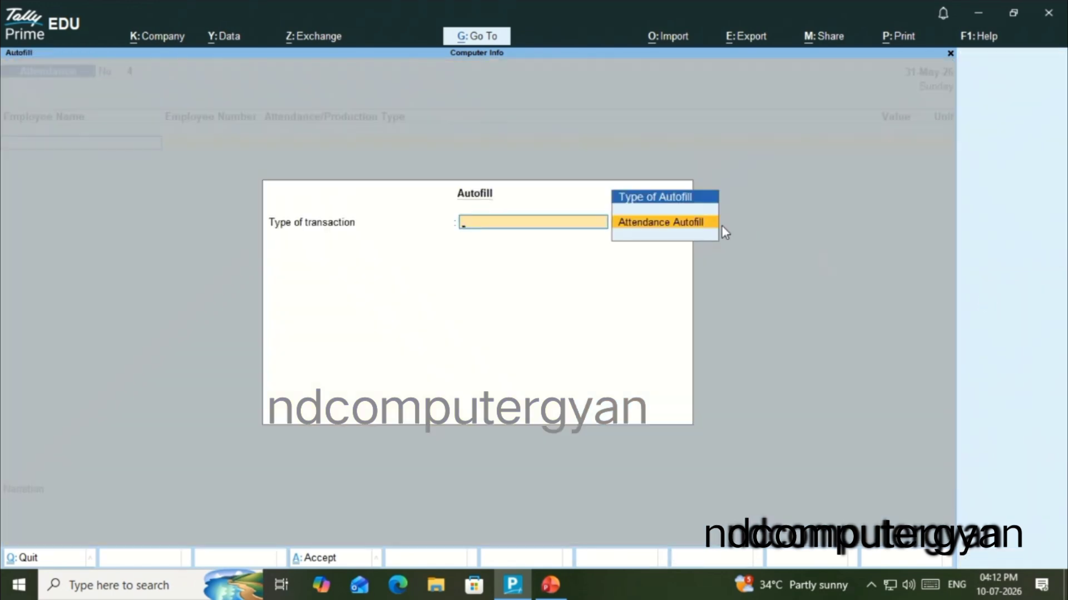
left_click(689, 223)
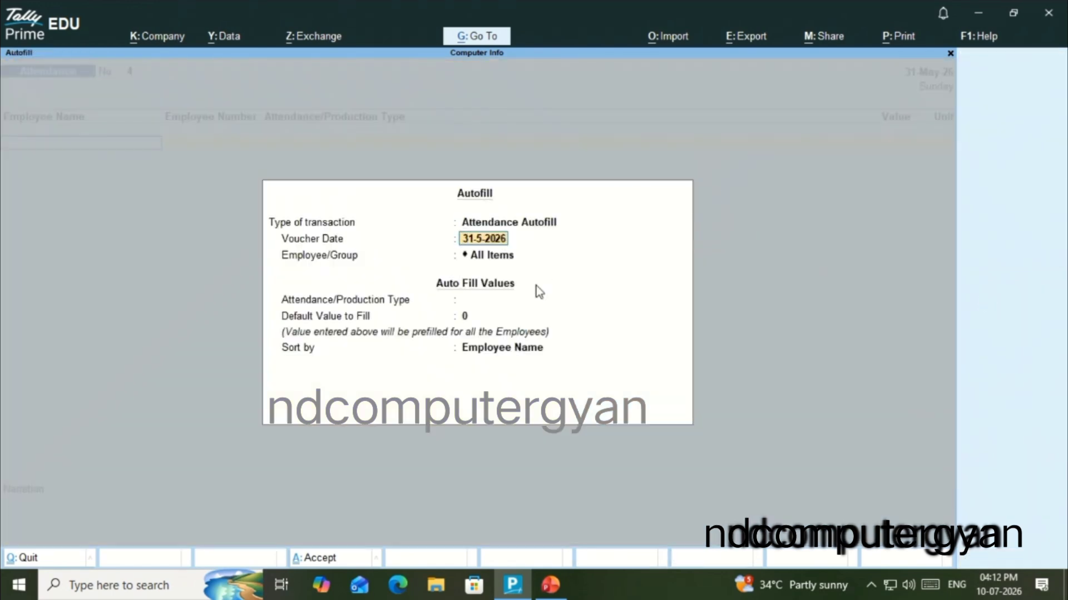
key("Return")
key("Return")
key("Down")
key("Down")
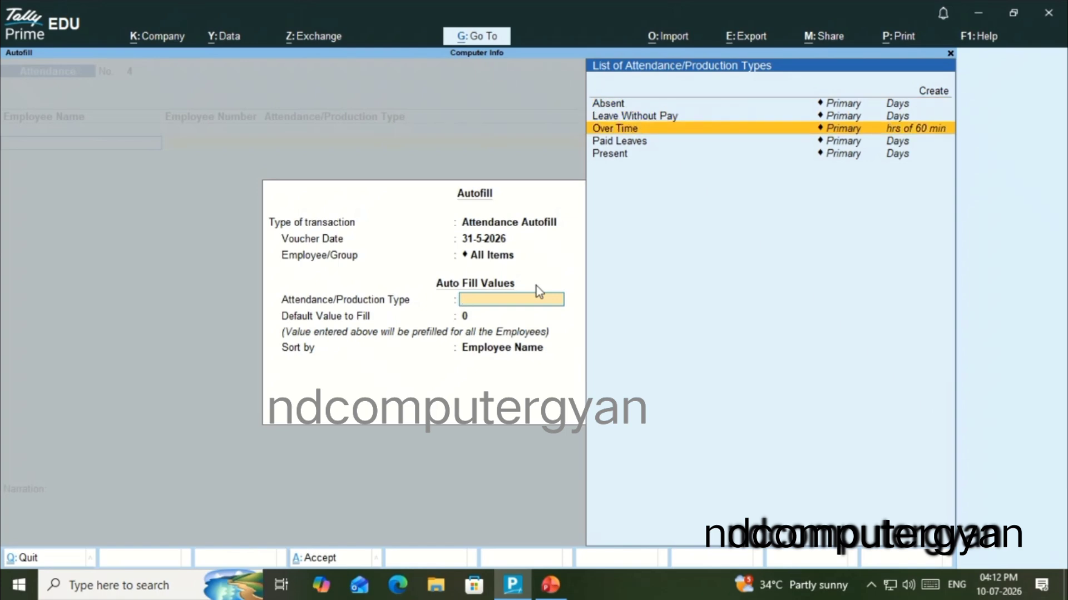
key("Return")
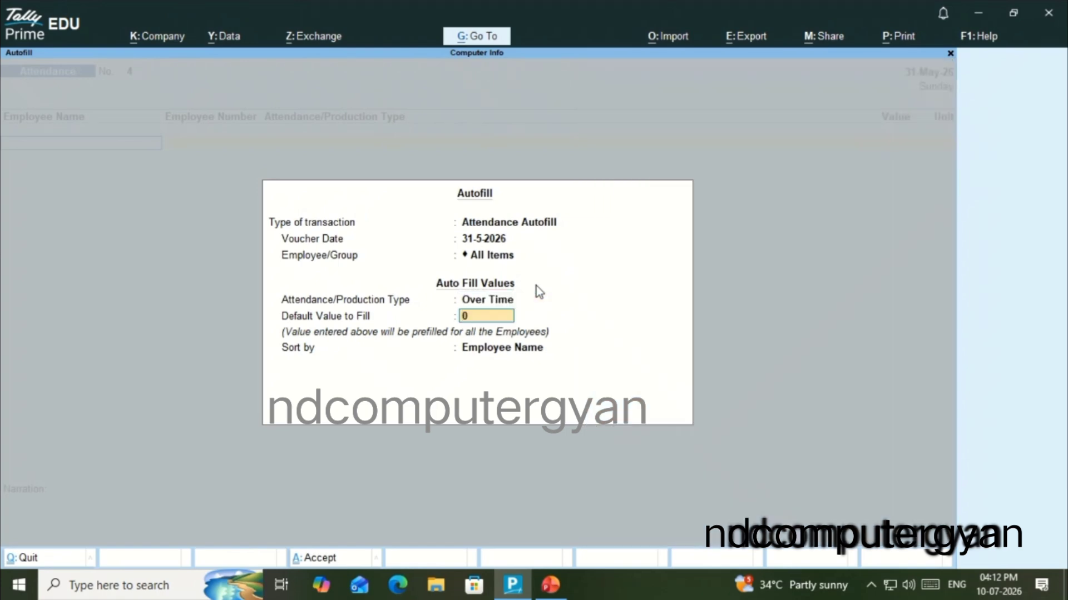
key("Return")
key("Return")
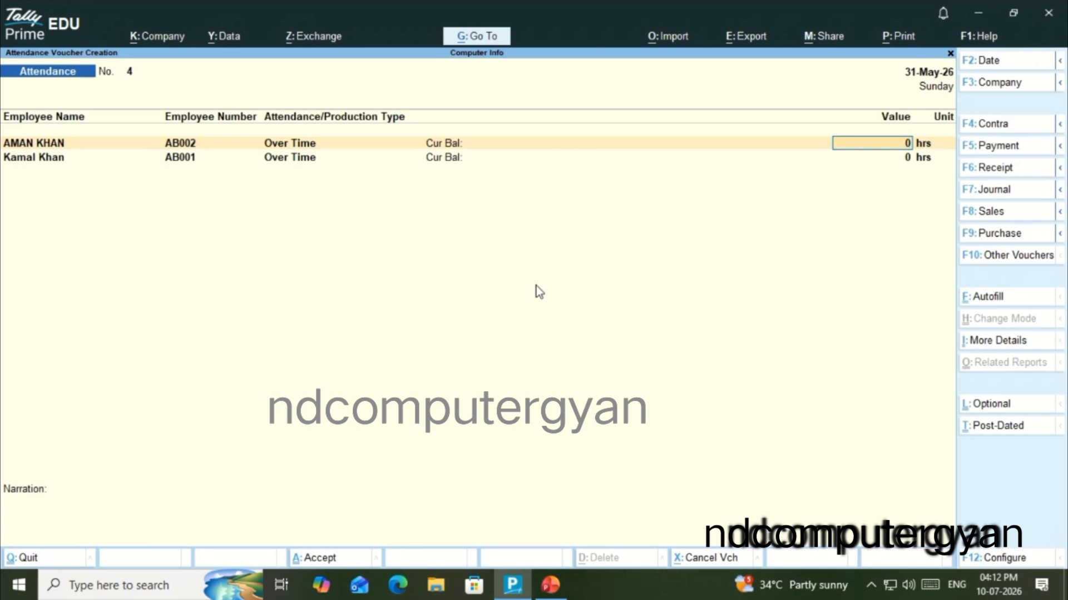
Set the Over Time values to 50 hours for the Sale Department employee and 40 hours for the Accounts employee
type("50")
key("Return")
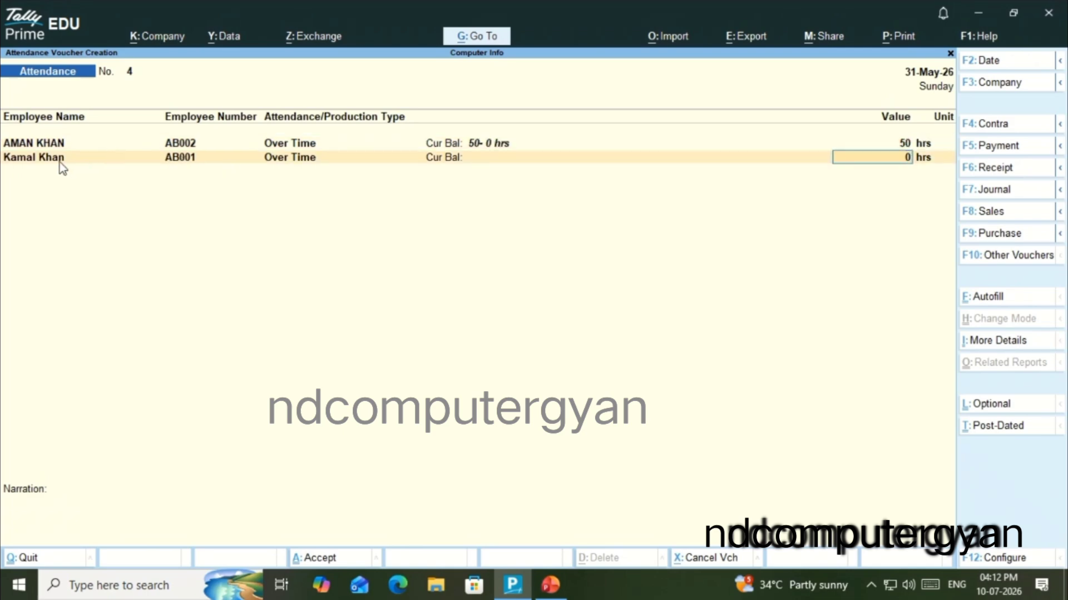
type("40")
key("Return")
key("Return")
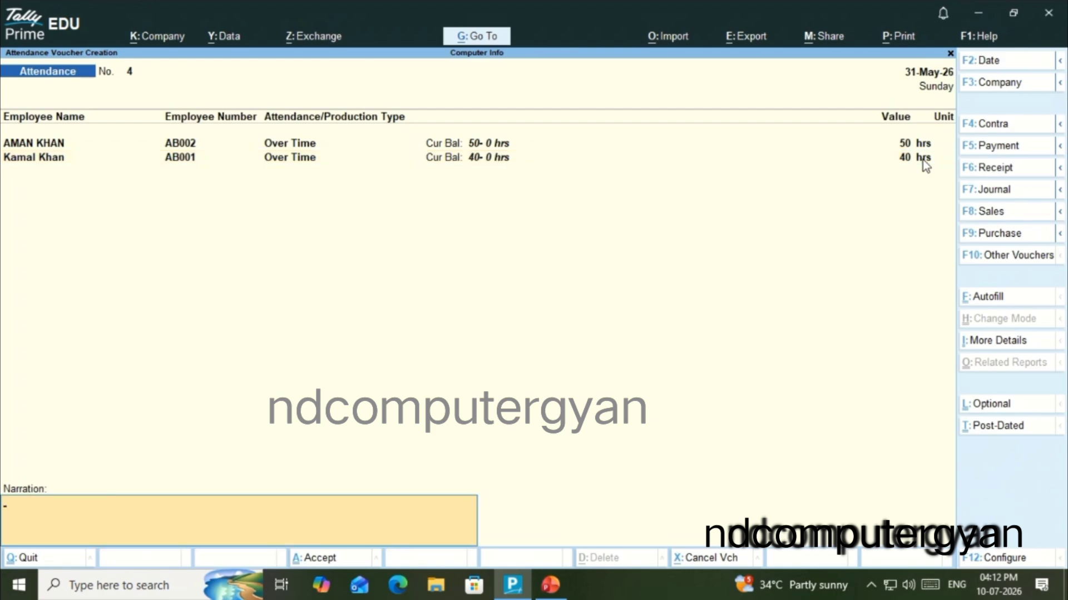
Enter the narration "overtime for the month of may 2026", save the Over Time voucher and return to the Gateway of Tally
type("overtime for the month")
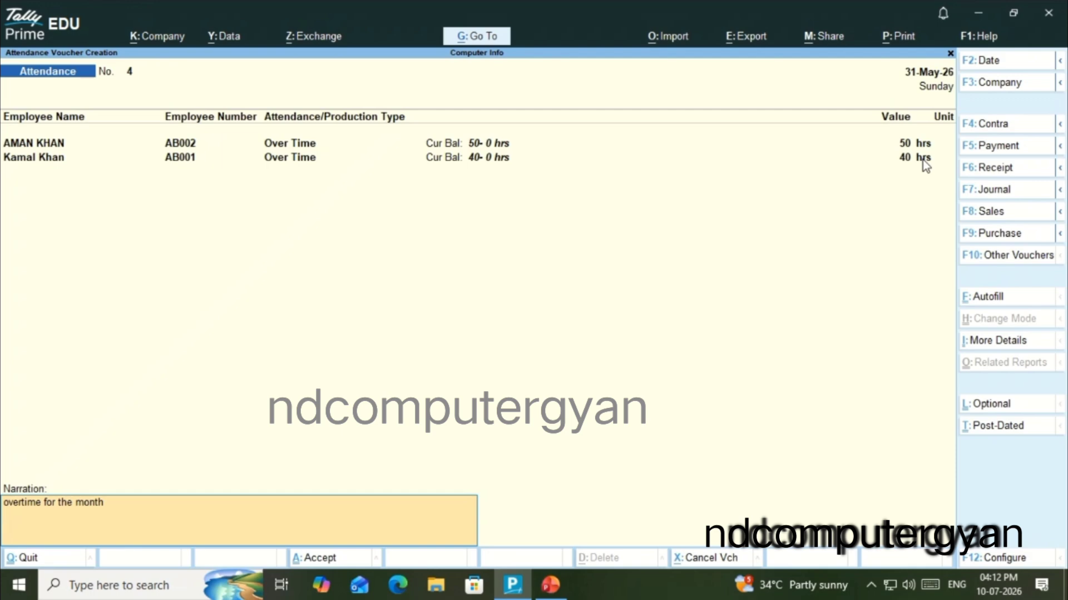
type(" of may")
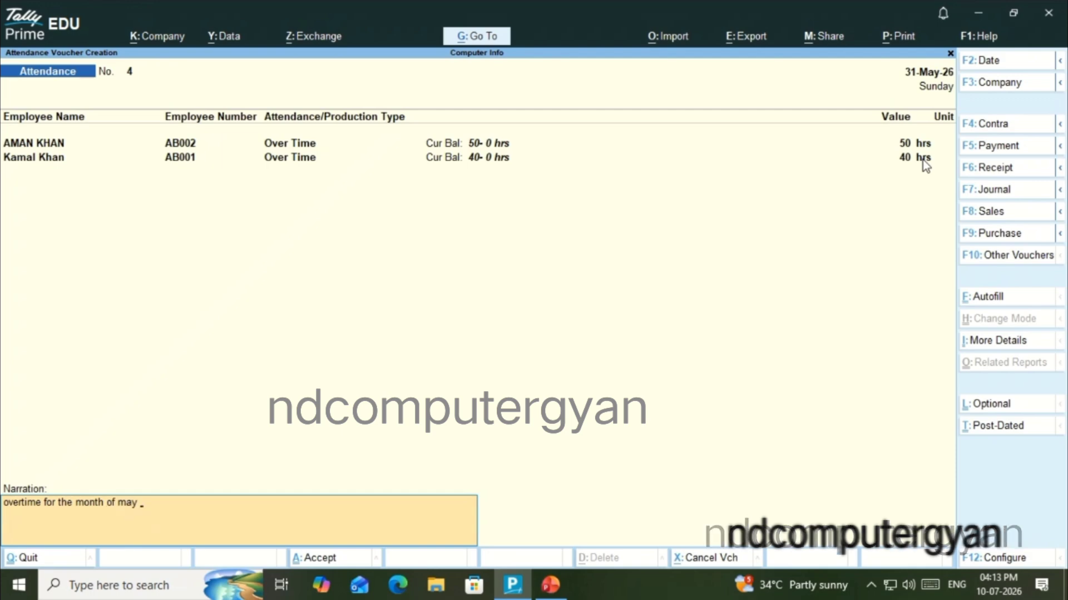
type(" 2026")
key("Return")
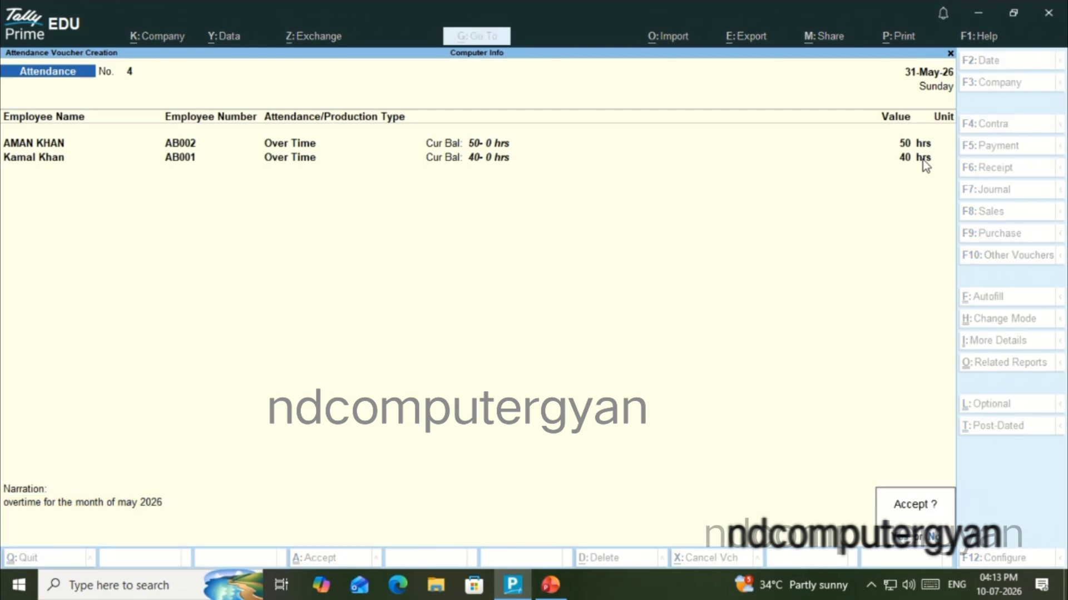
key("Return")
key("Escape")
key("Return")
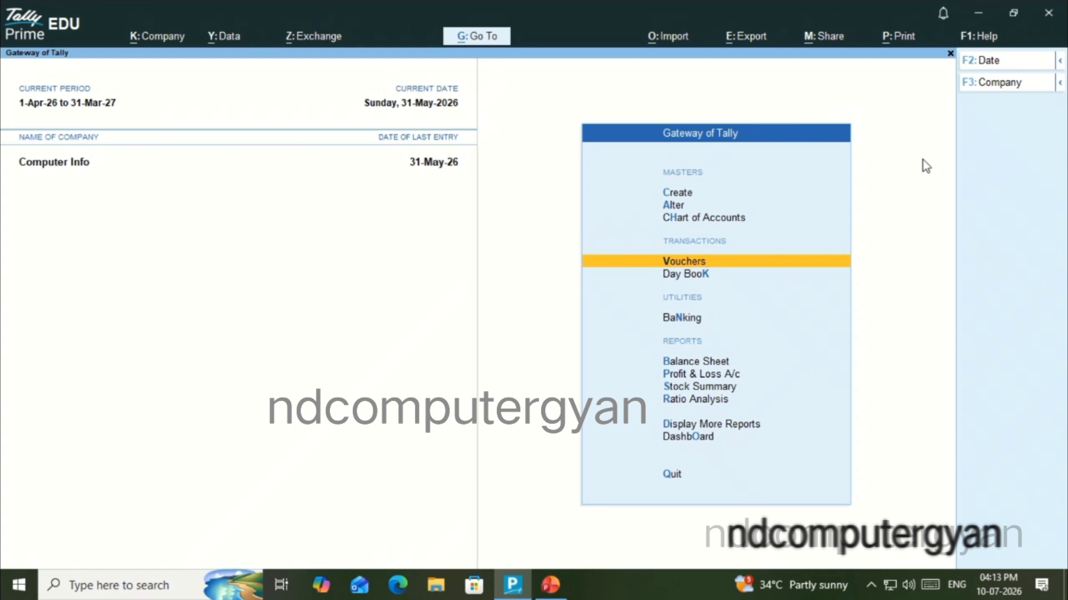
Open the Attendance Sheet from the payroll reports
key("Down")
key("Down")
key("Down")
key("Down")
key("Down")
key("Down")
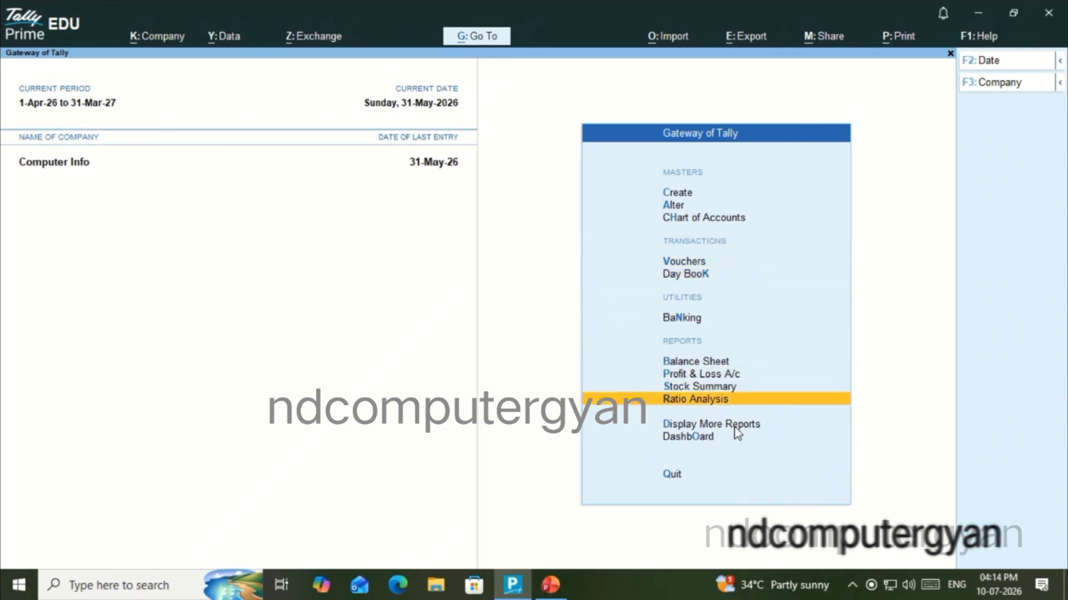
left_click(738, 434)
key("Down")
key("Down")
key("Down")
key("Down")
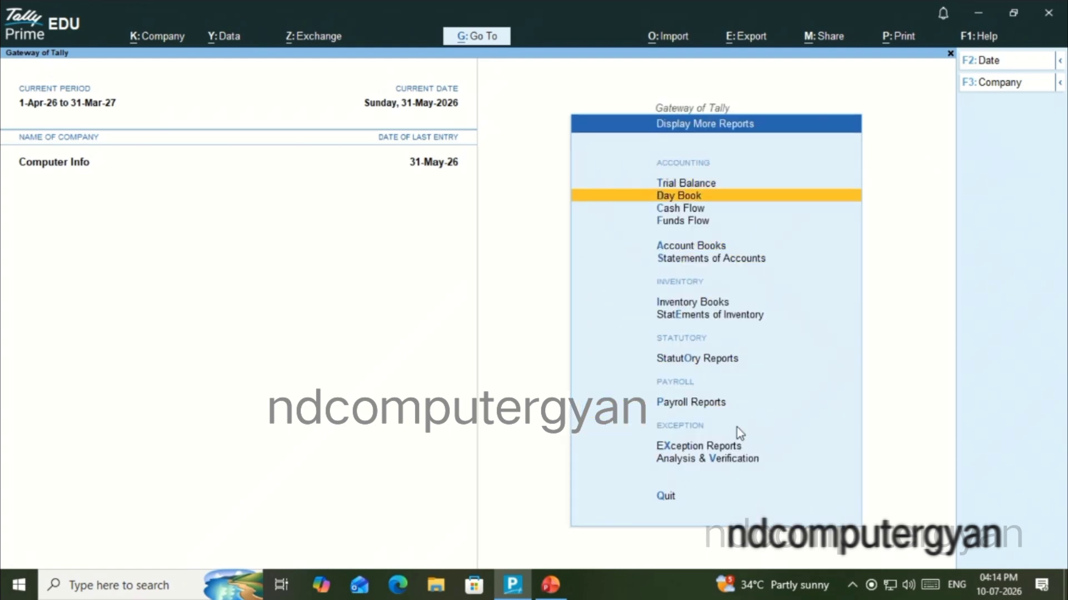
key("Down")
key("Down")
key("Down")
key("Down")
key("Down")
key("Down")
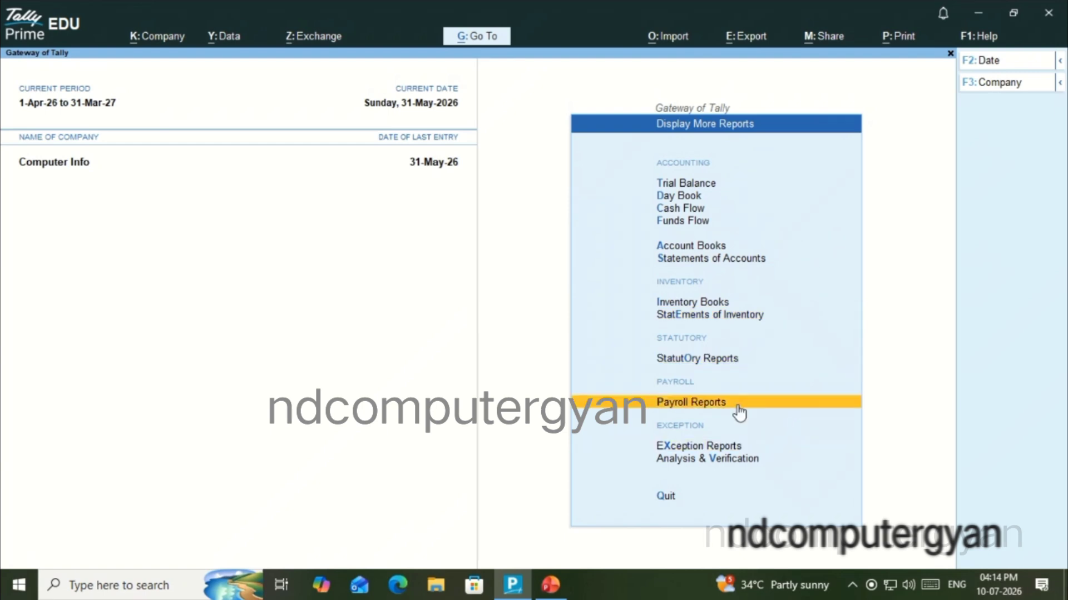
left_click(739, 412)
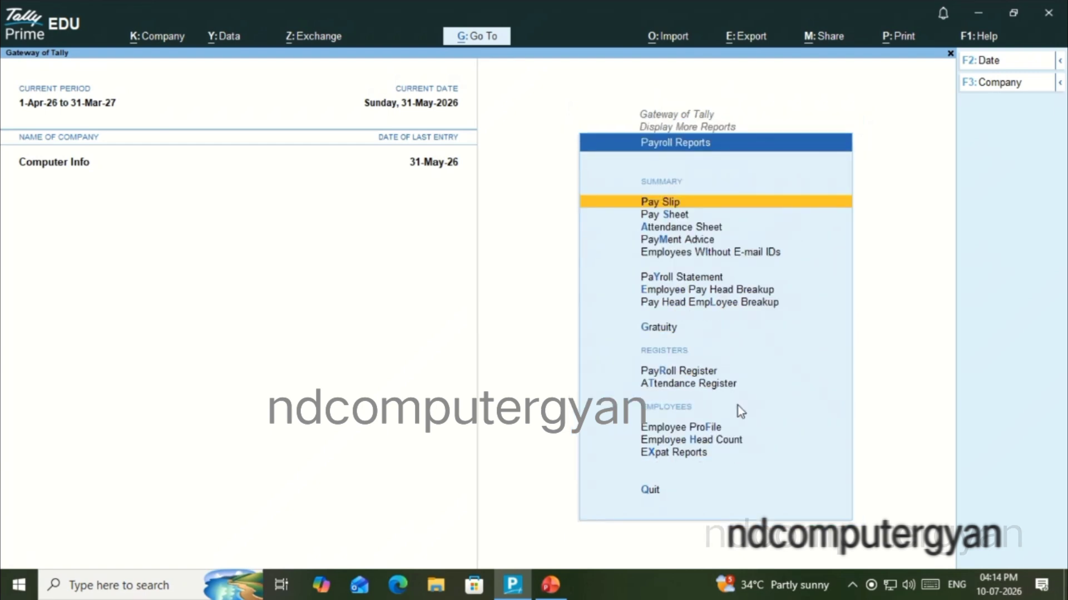
key("Down")
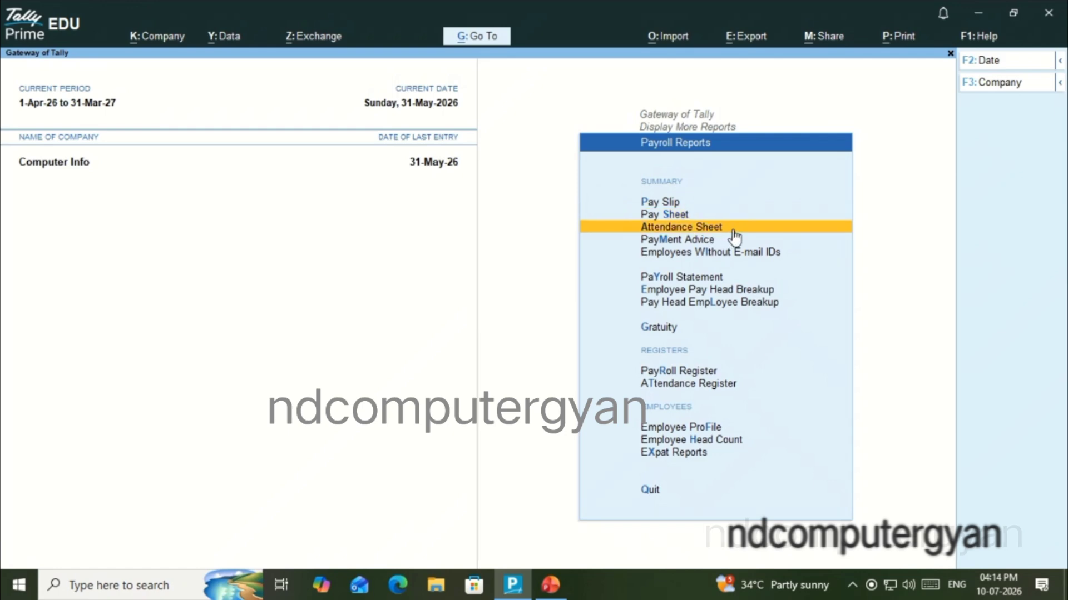
left_click(734, 228)
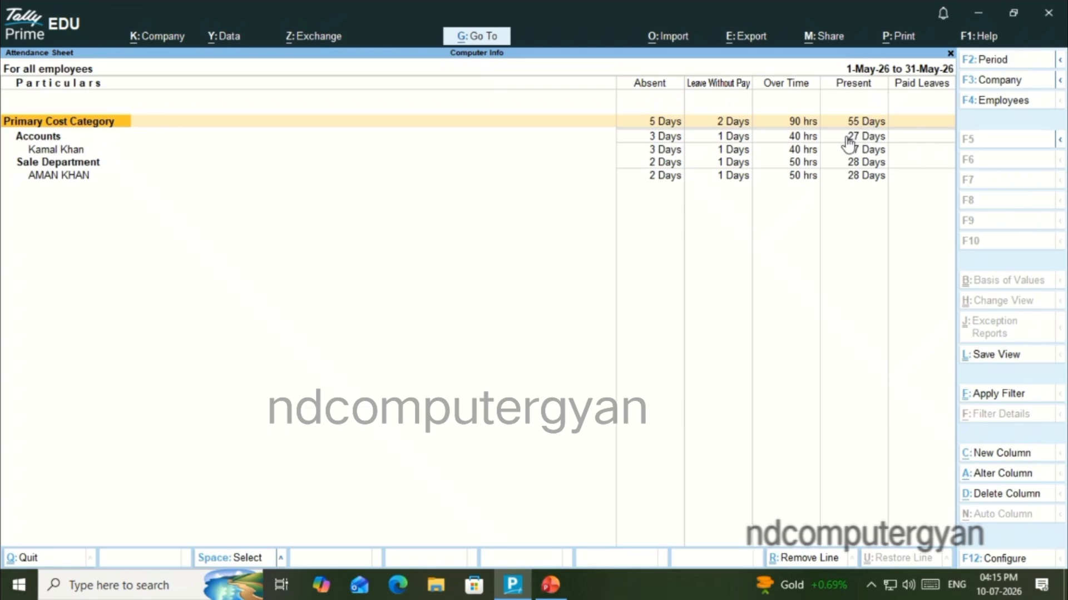
Examine each employee's Present, Over Time, Leave Without Pay and Absent figures in the May 2026 Attendance Sheet
key("Down")
key("Down")
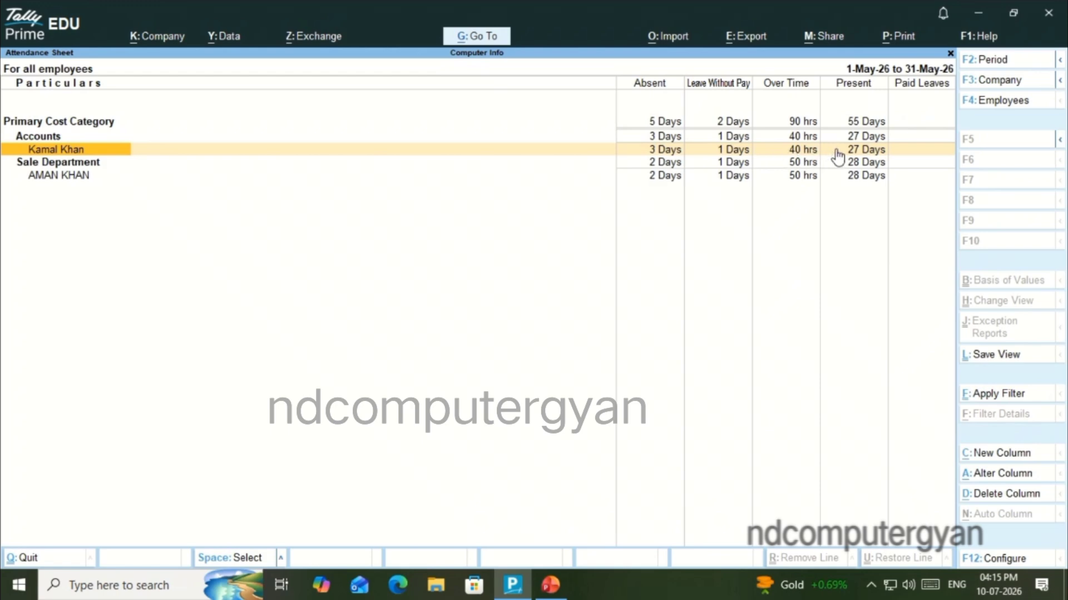
left_click(865, 162)
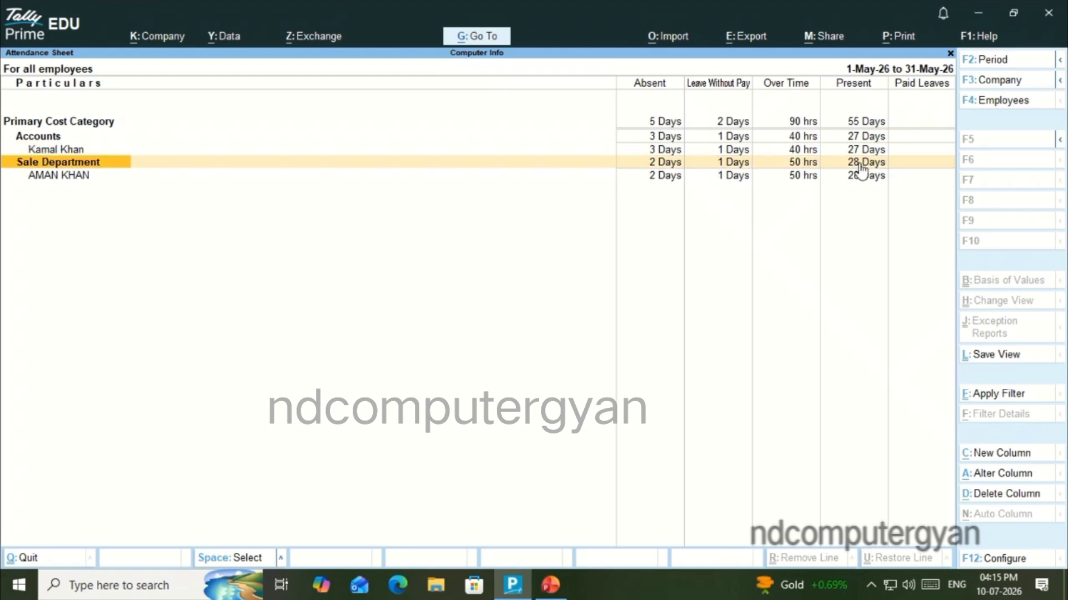
left_click(221, 174)
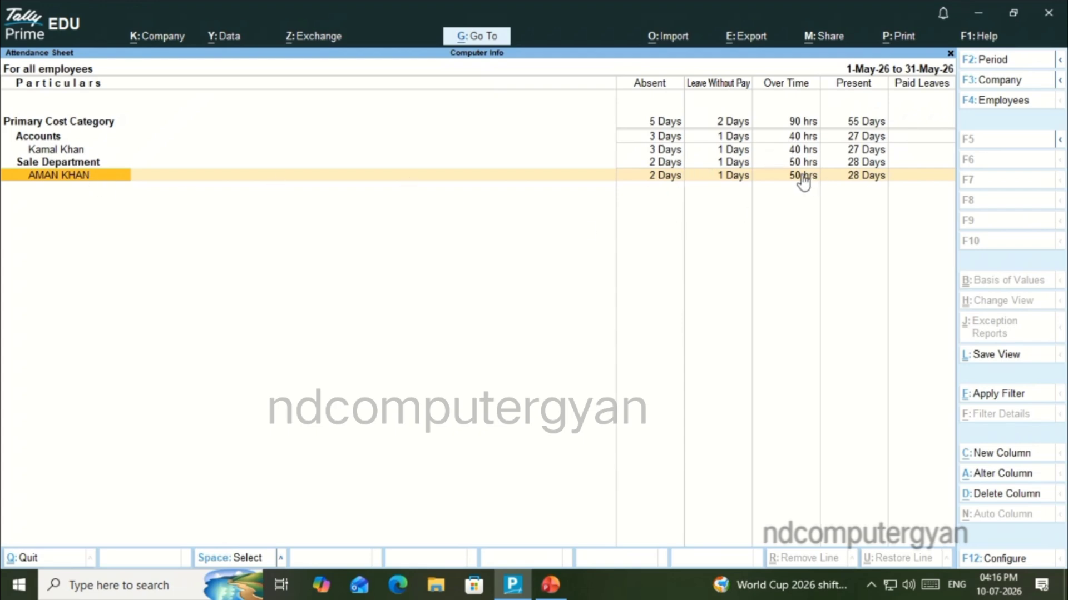
key("Up")
key("Up")
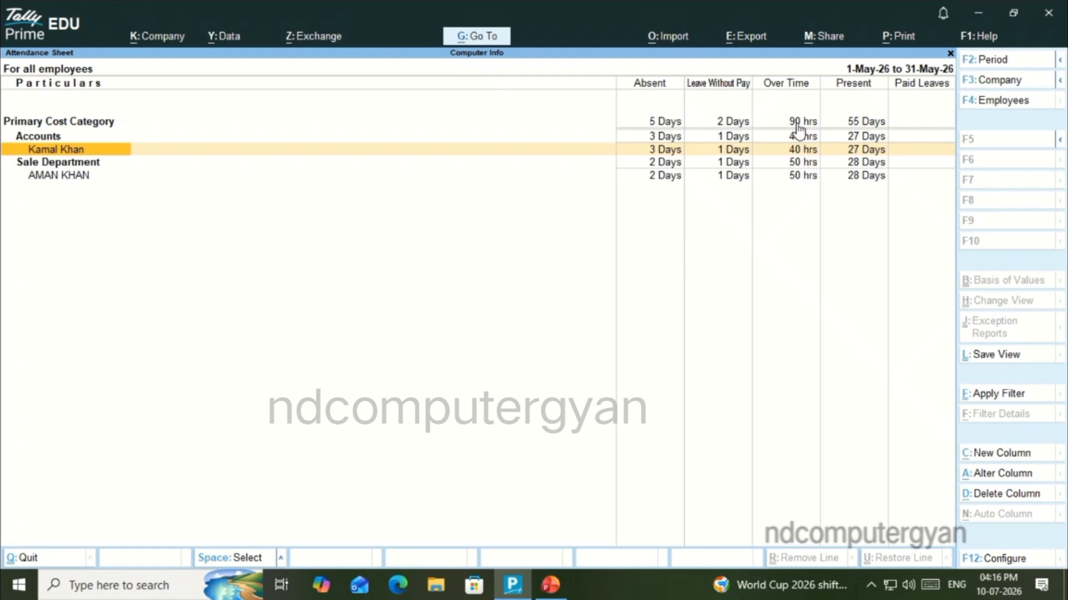
left_click(723, 162)
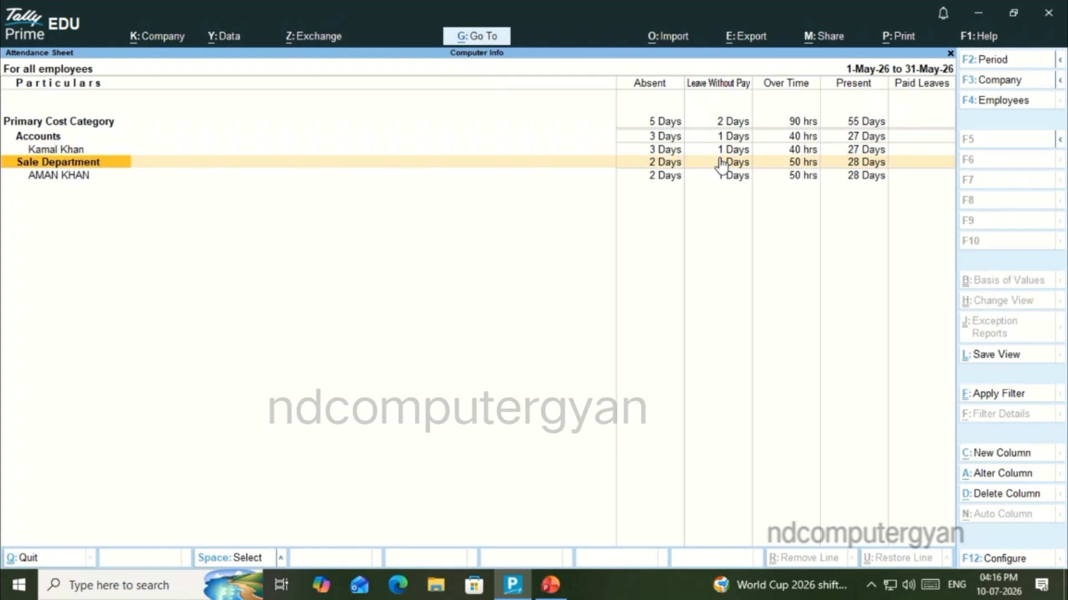
left_click(723, 175)
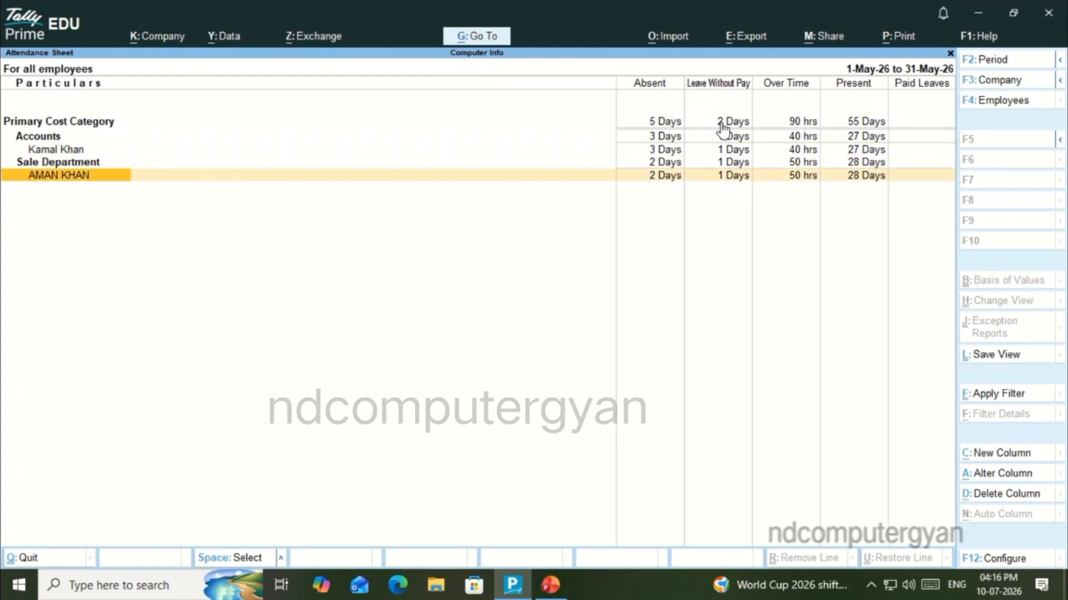
key("Up")
key("Up")
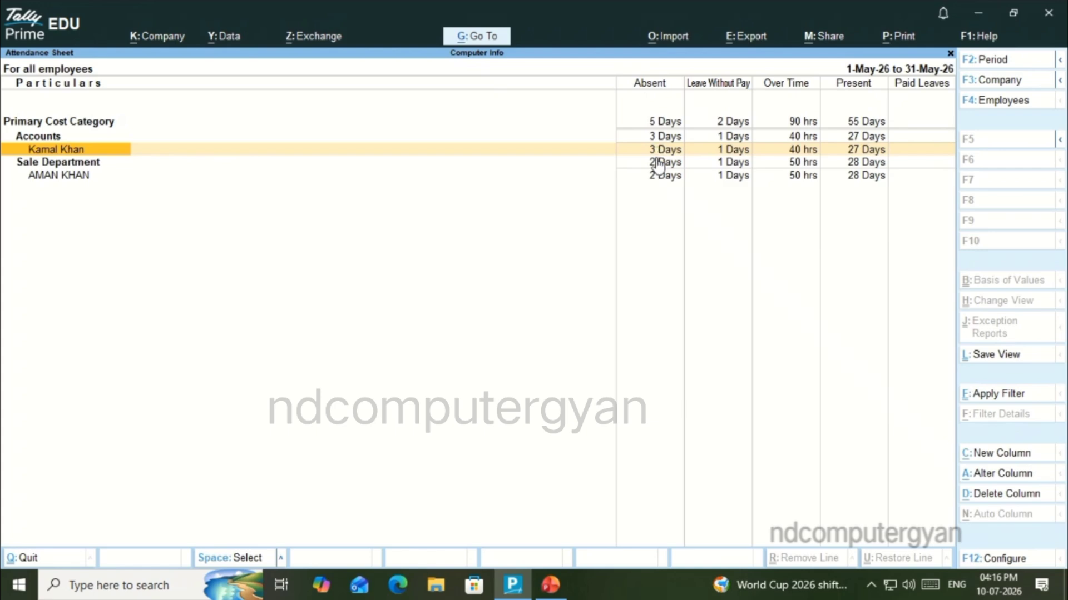
Review the Sale Department employee's line in the Attendance Sheet and close the report
key("Down")
key("Down")
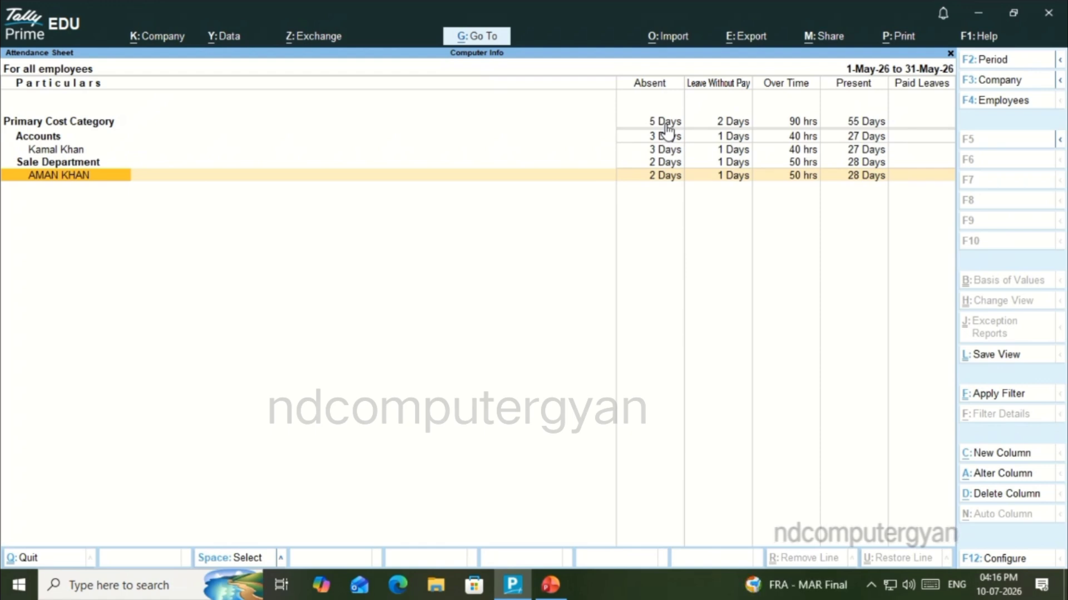
key("Escape")
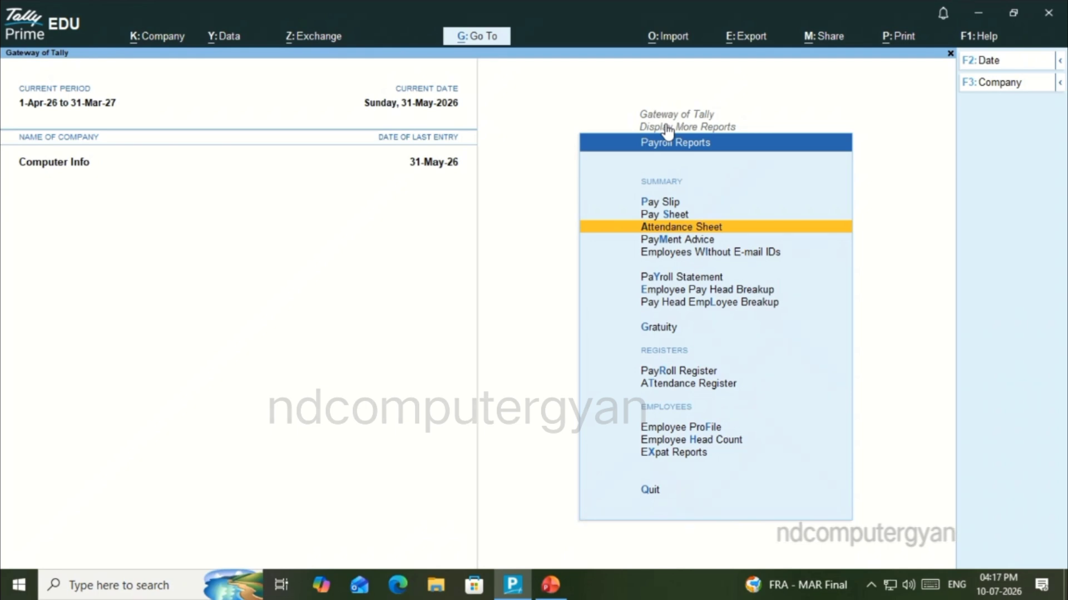
Open the Attendance Register, view the list of May attendance vouchers and return to the payroll reports
key("Down")
key("Down")
key("Down")
key("Down")
key("Down")
key("Down")
key("Down")
key("Down")
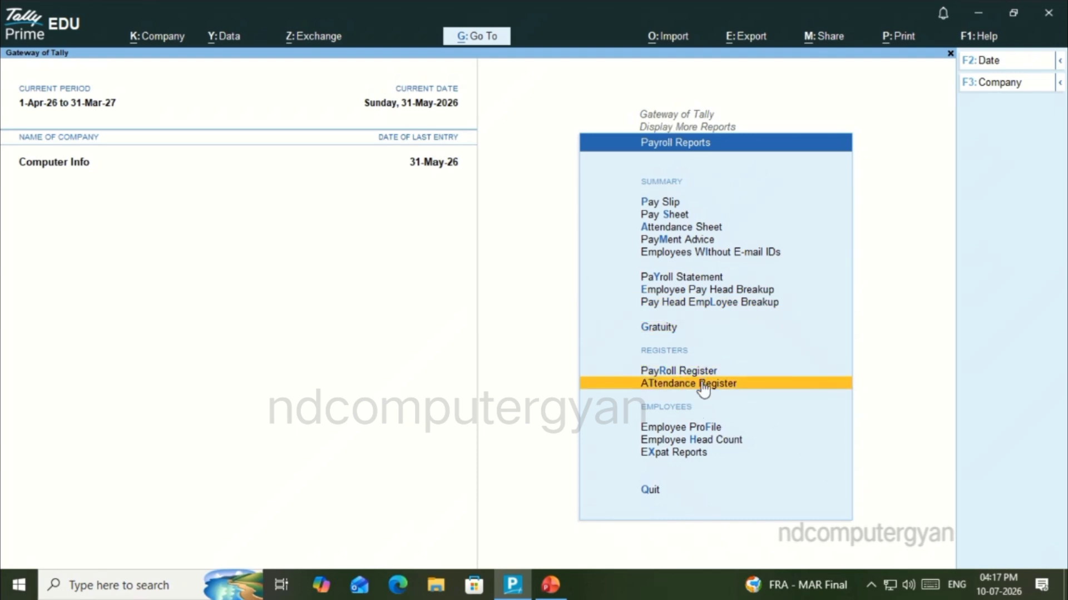
left_click(751, 387)
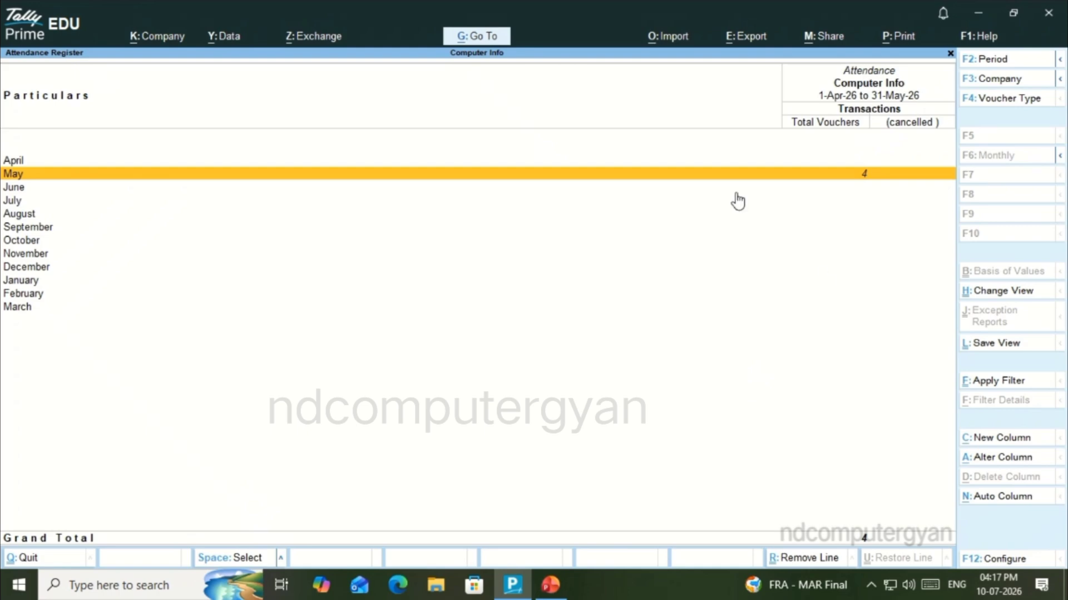
left_click(876, 177)
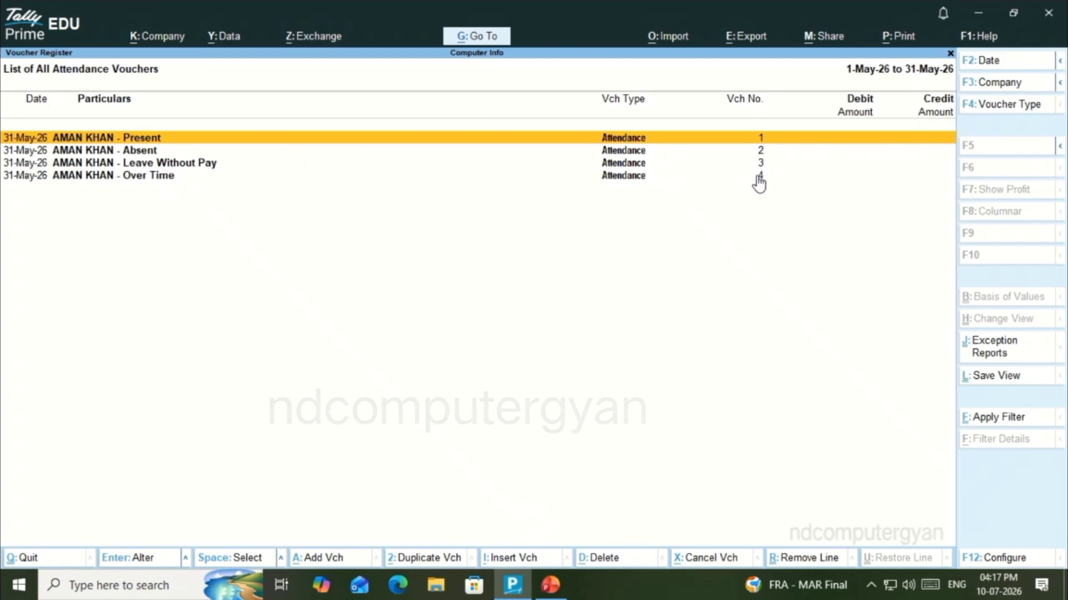
key("Escape")
key("Escape")
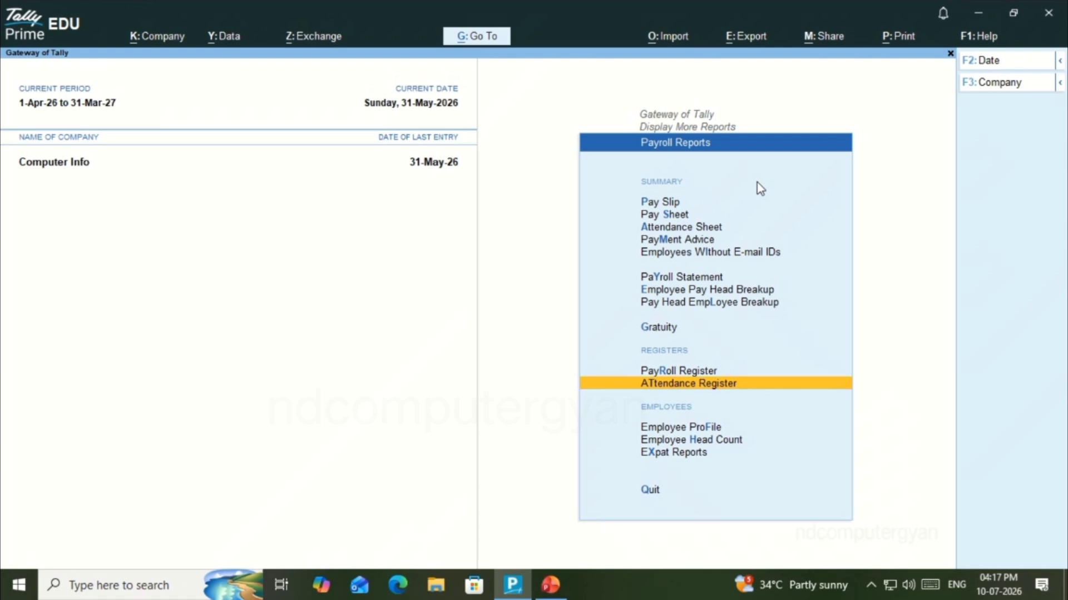
key("Up")
key("Up")
key("Up")
key("Up")
key("Up")
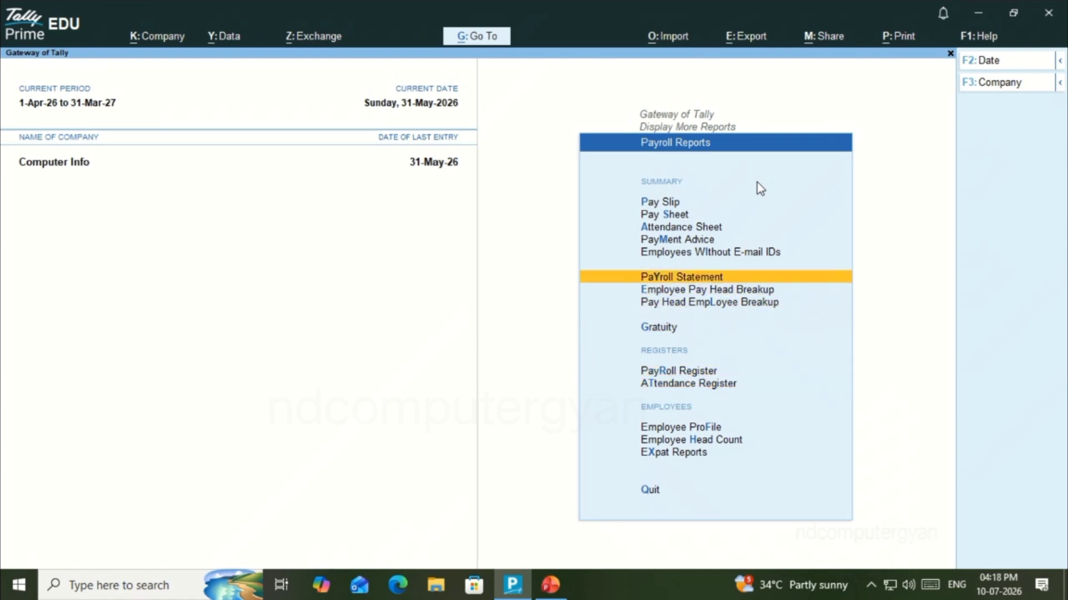
key("Up")
key("Up")
key("Down")
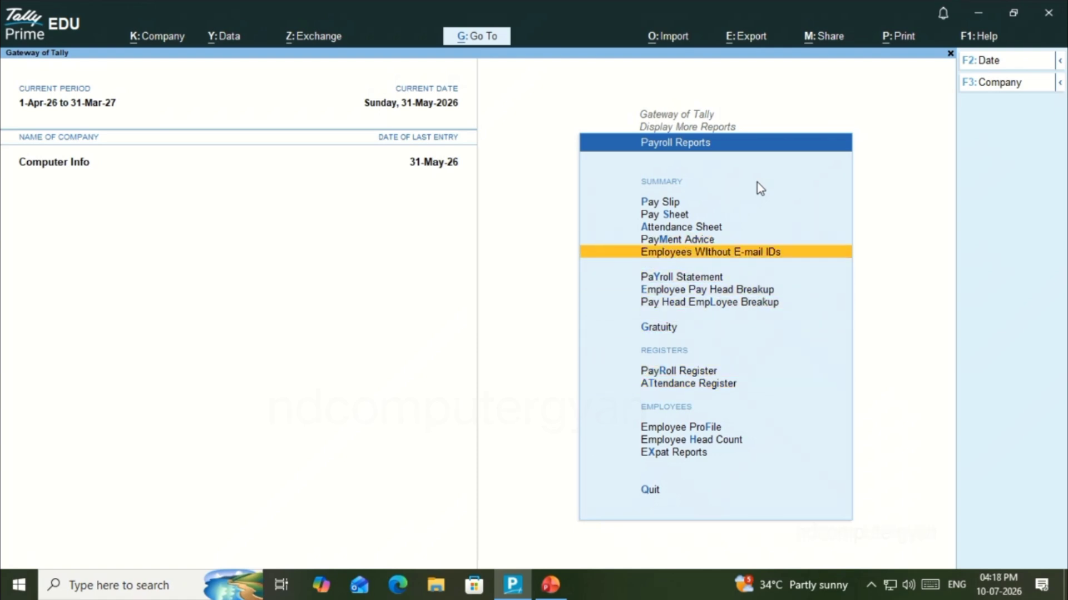